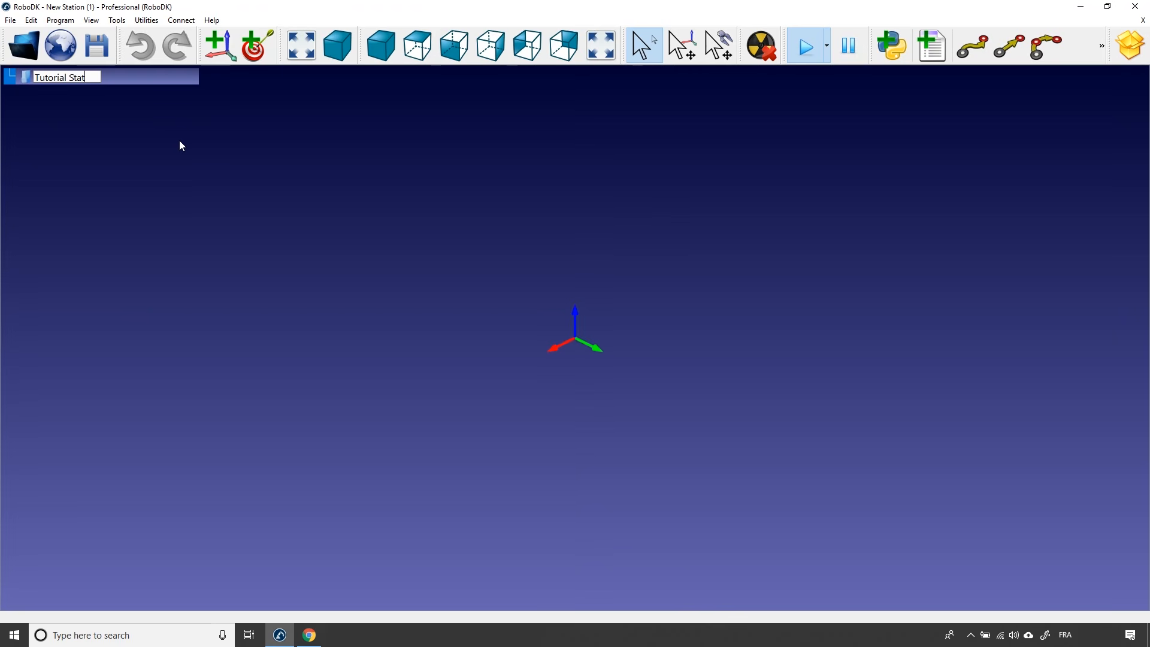
# Rename the station as Tutorial Station and open the online robot library.
pyautogui.press('Return')
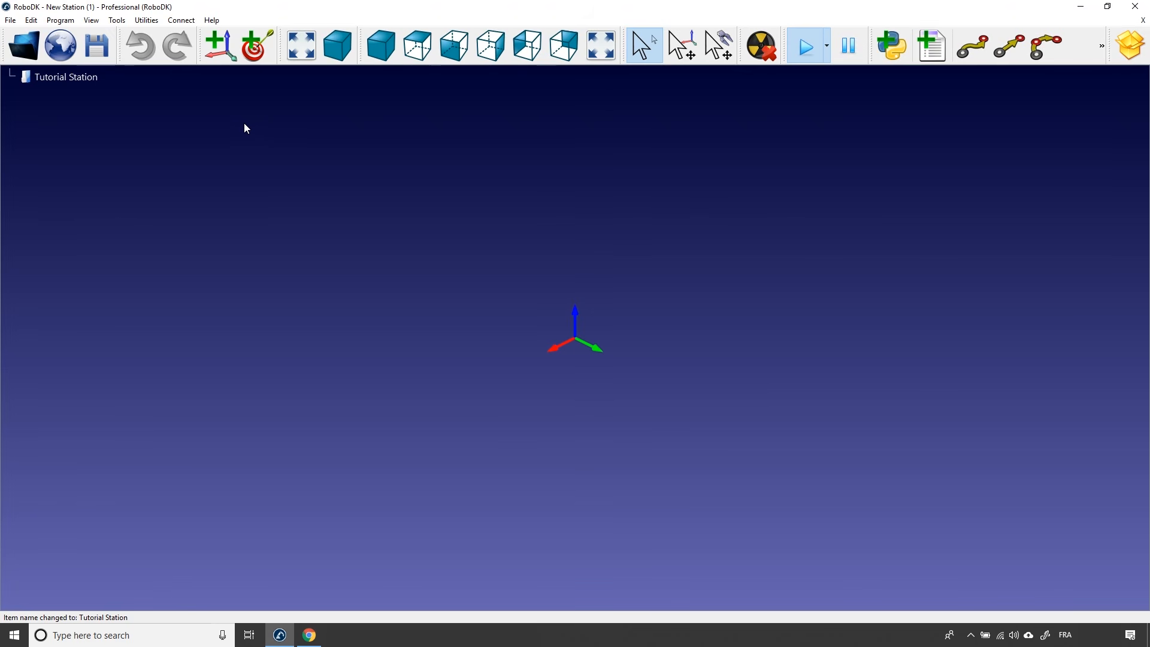
pyautogui.click(69, 45)
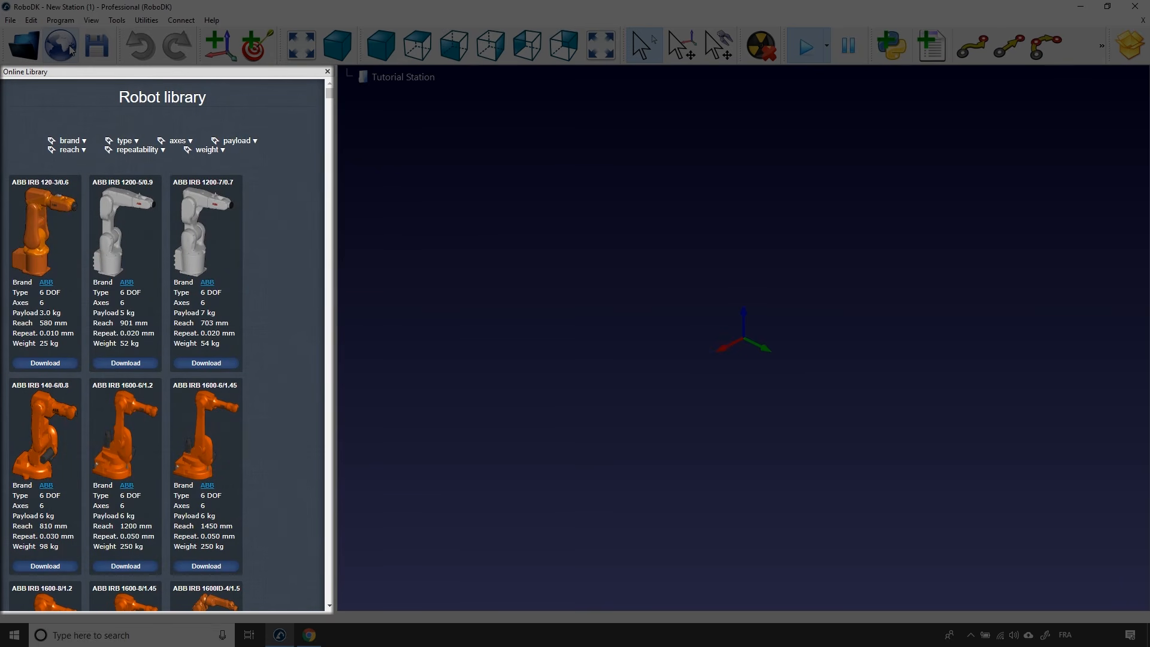
# Examine the brand, type and payload filter options of the robot library.
pyautogui.moveTo(325, 98)
pyautogui.mouseDown()
pyautogui.moveTo(328, 146)
pyautogui.moveTo(310, 175)
pyautogui.moveTo(315, 88)
pyautogui.mouseUp()
pyautogui.click(75, 141)
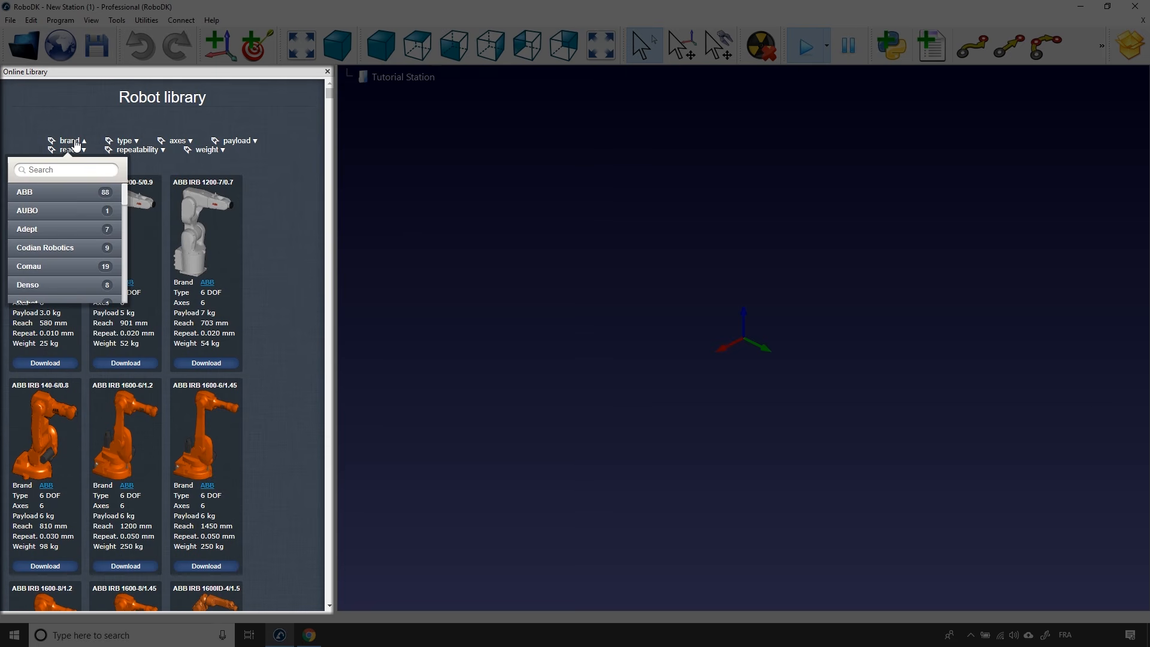
pyautogui.click(75, 142)
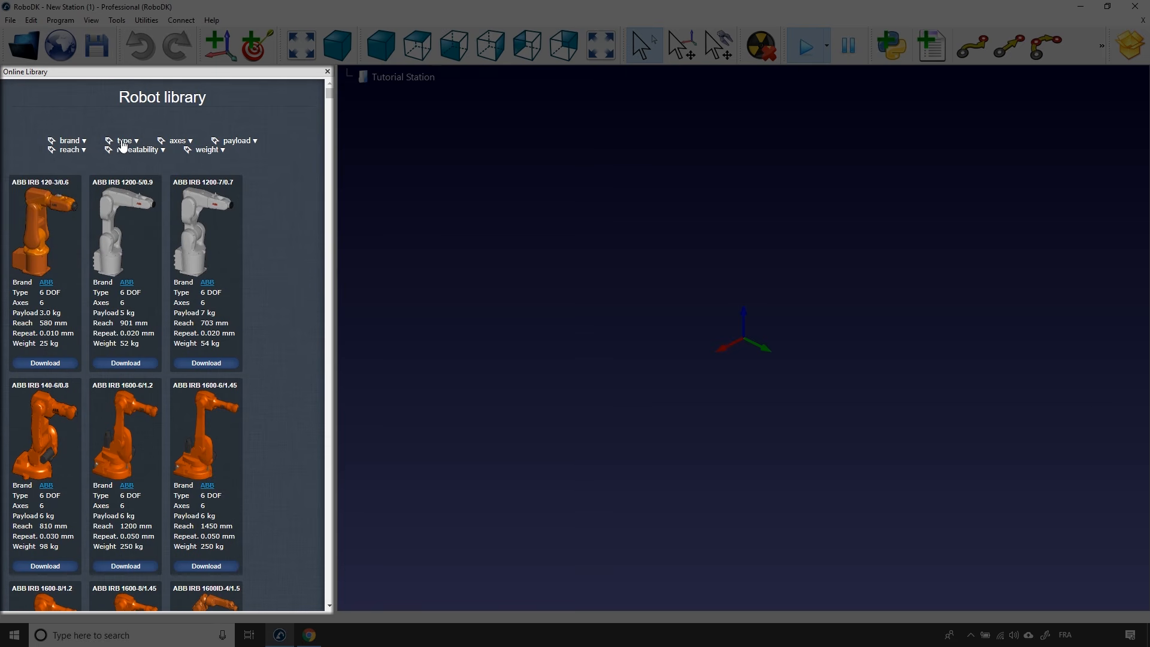
pyautogui.click(123, 142)
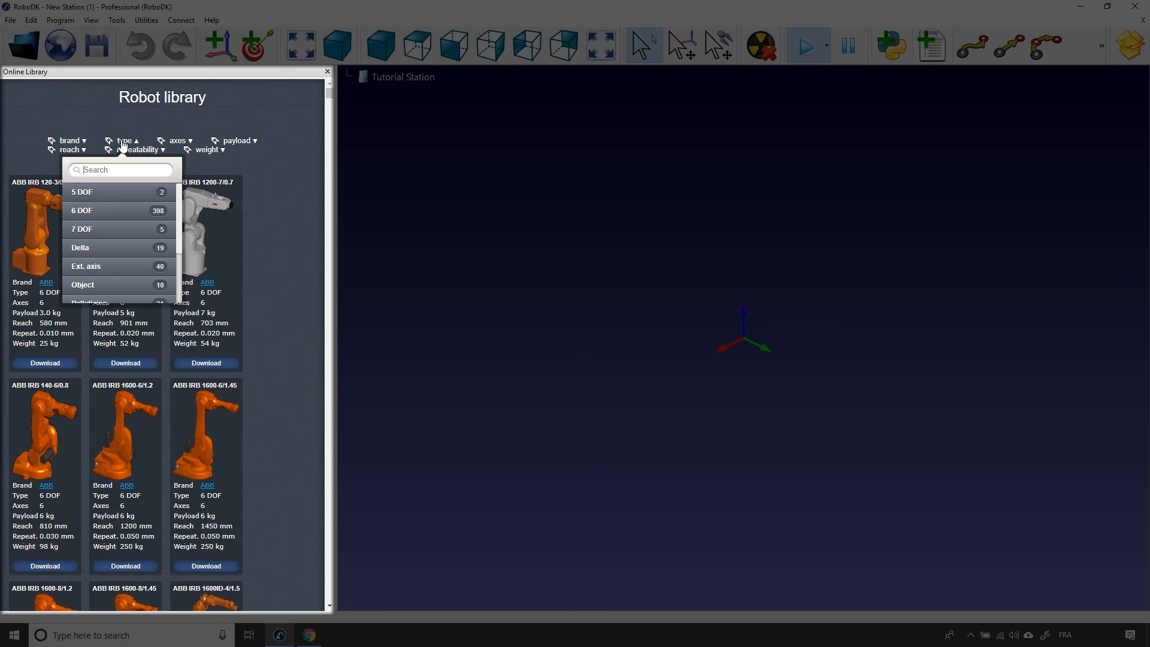
pyautogui.click(123, 142)
pyautogui.click(230, 144)
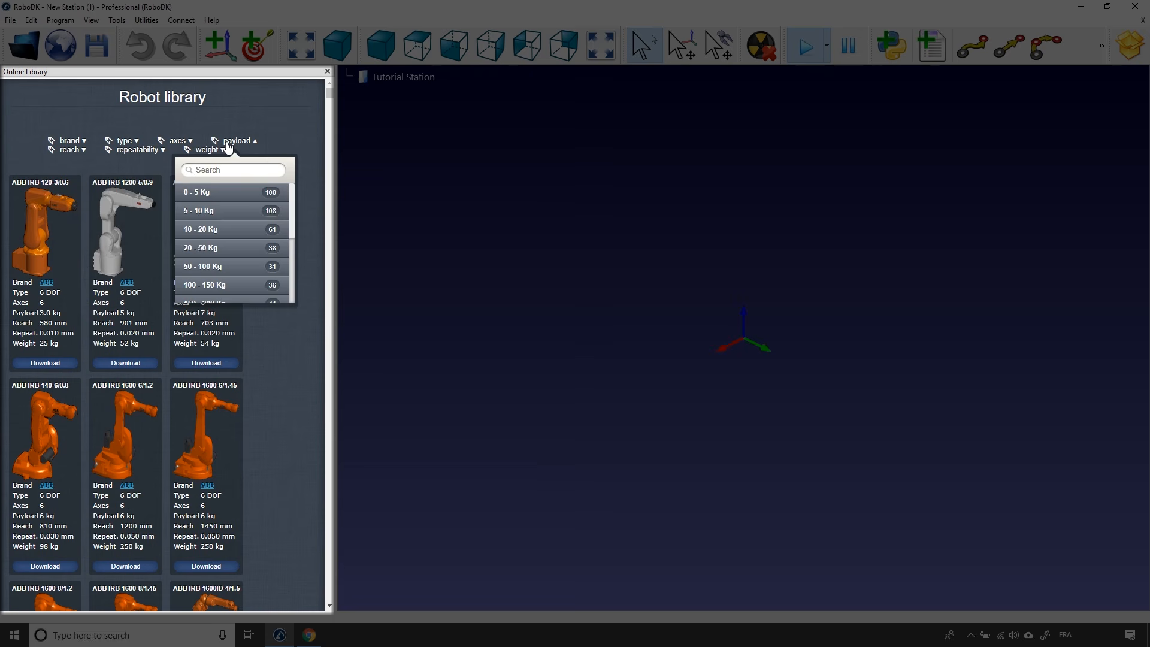
pyautogui.click(228, 146)
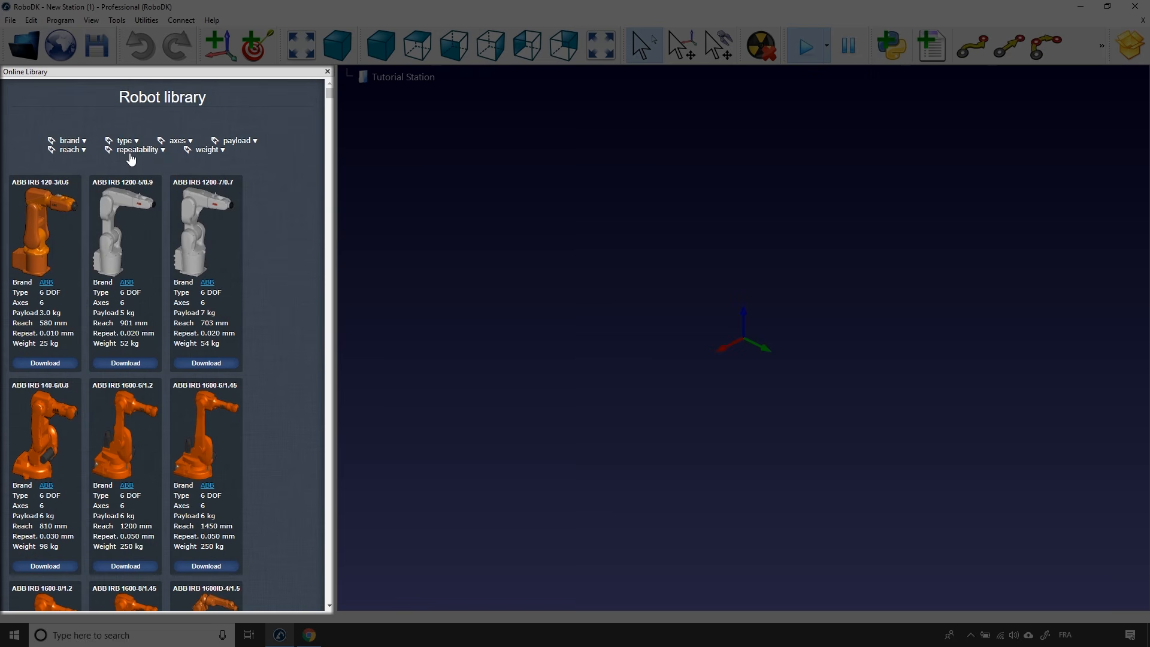
# Filter the robot library by the Universal Robots brand, look through the models, and reset the filter.
pyautogui.click(84, 142)
pyautogui.moveTo(124, 195); pyautogui.dragTo(116, 294)
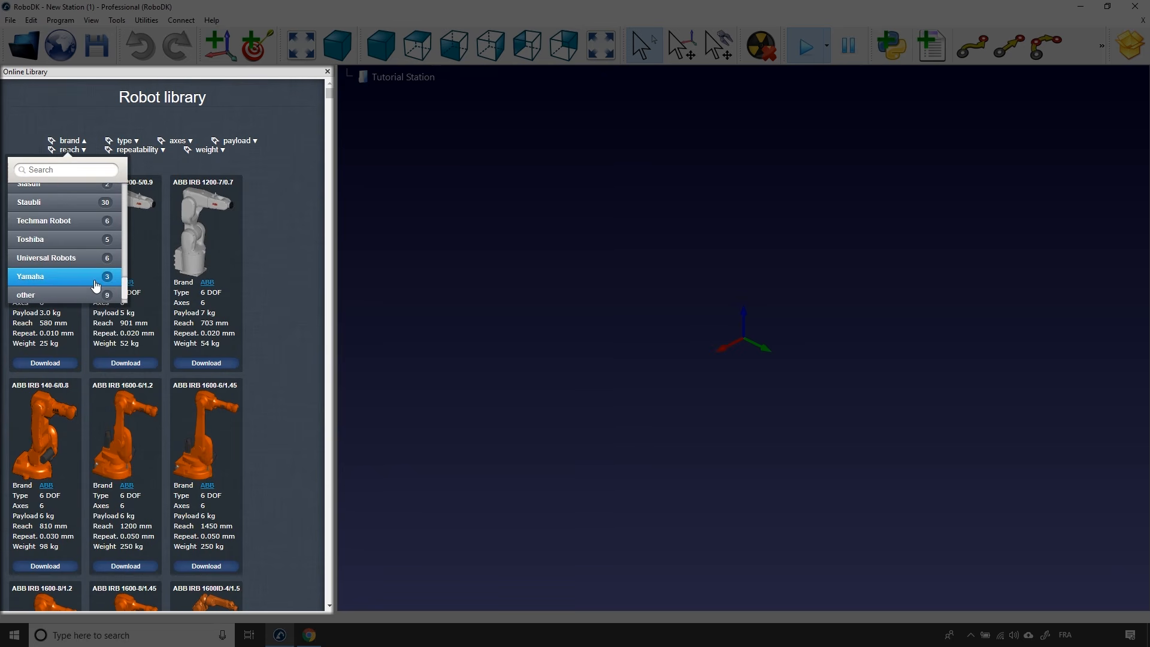
pyautogui.click(81, 262)
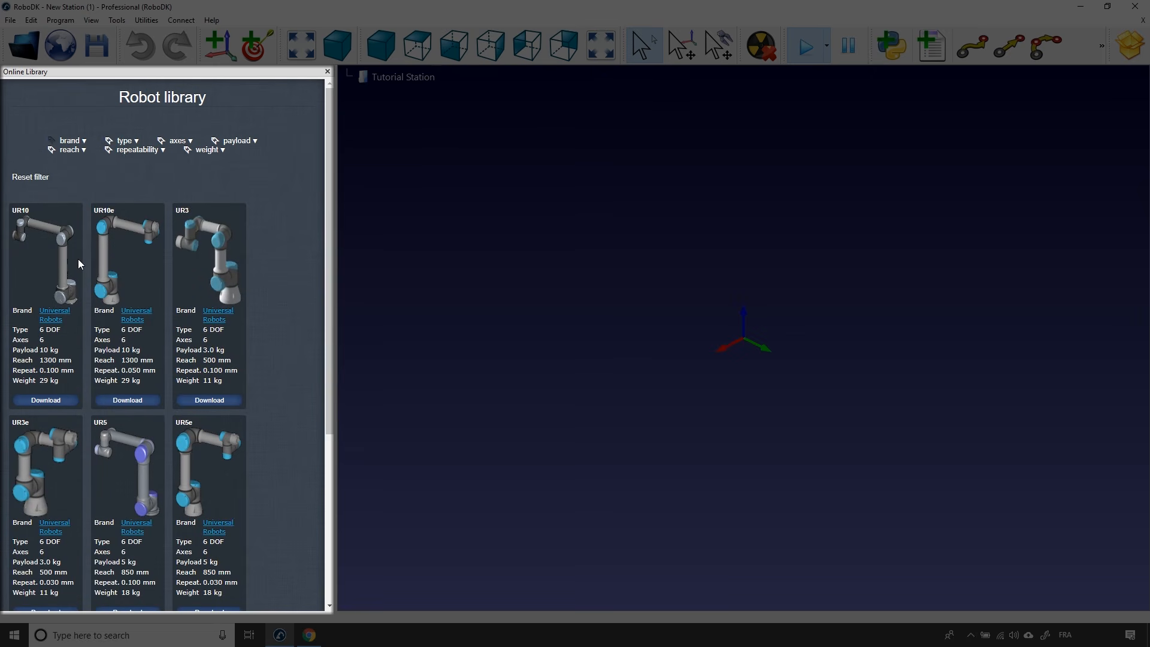
pyautogui.moveTo(324, 178); pyautogui.dragTo(325, 210)
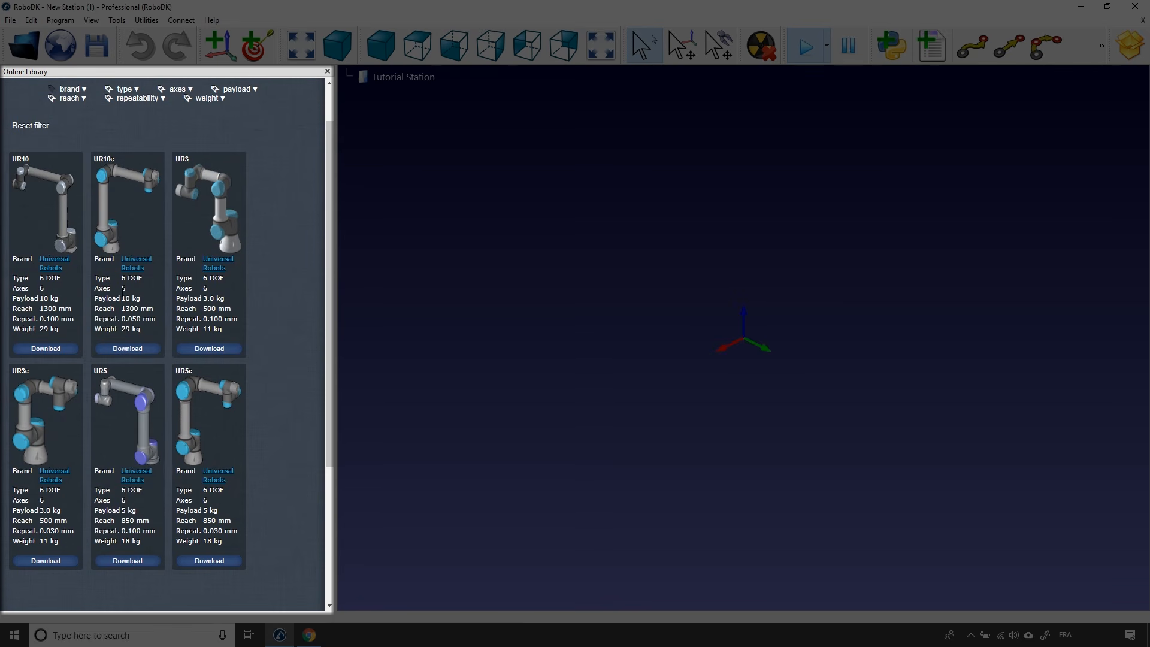
pyautogui.scroll(2, 328, 251)
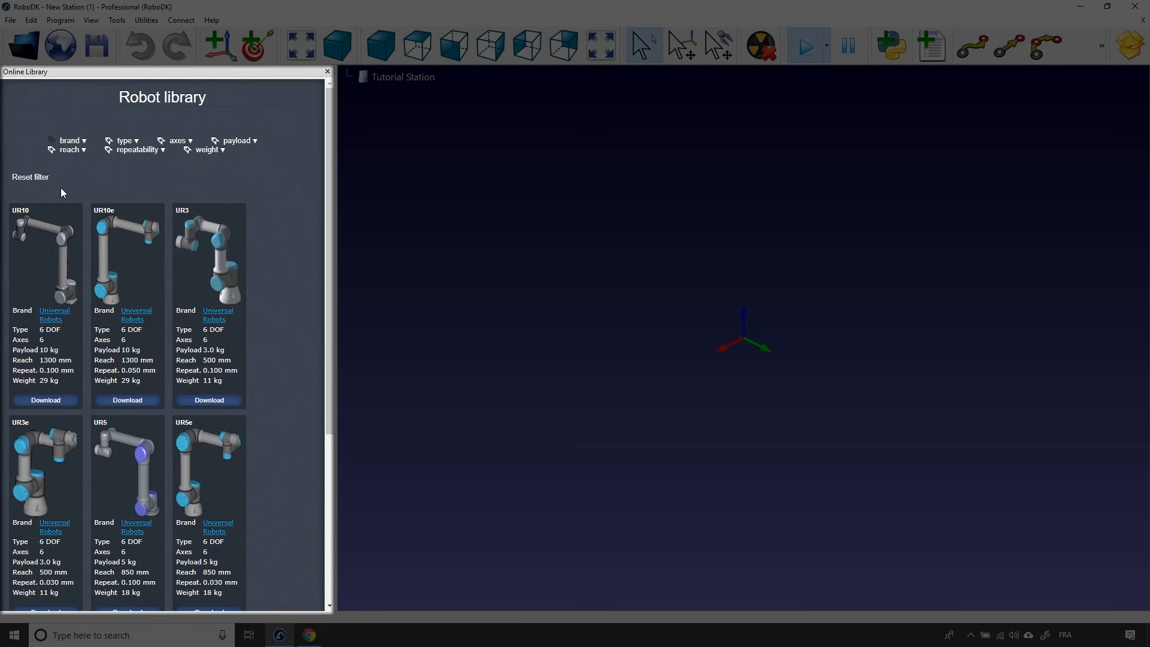
pyautogui.click(30, 178)
# Filter the robot library by the ABB brand and reset the filter.
pyautogui.click(82, 143)
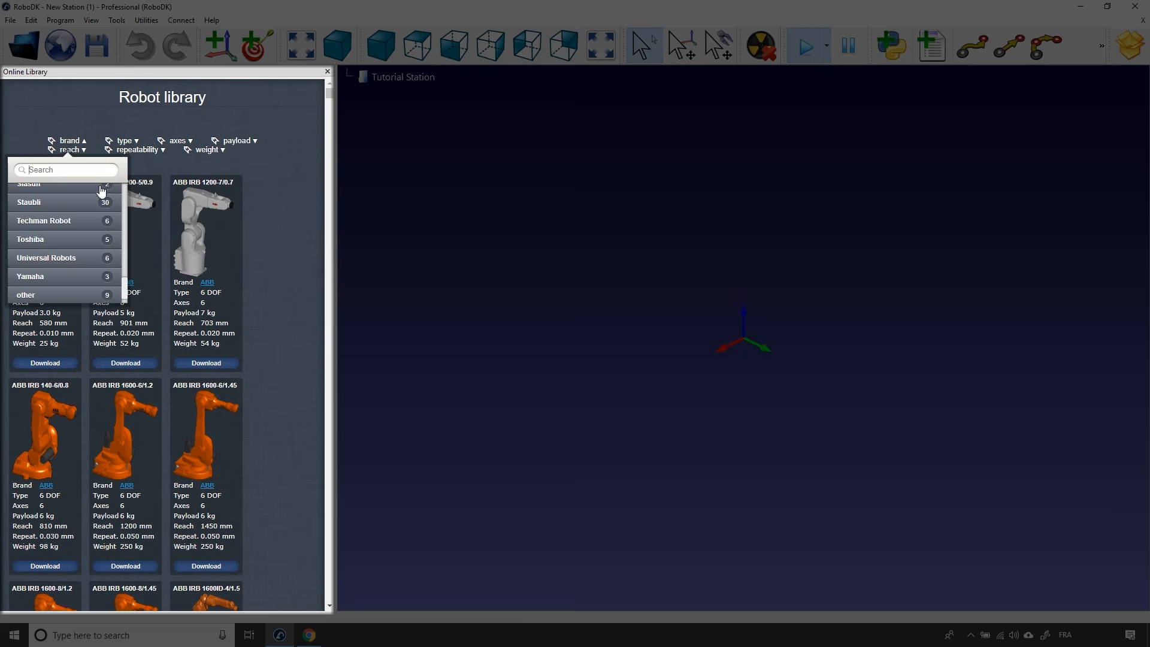
pyautogui.moveTo(127, 217); pyautogui.dragTo(128, 275)
pyautogui.scroll(5, 127, 275)
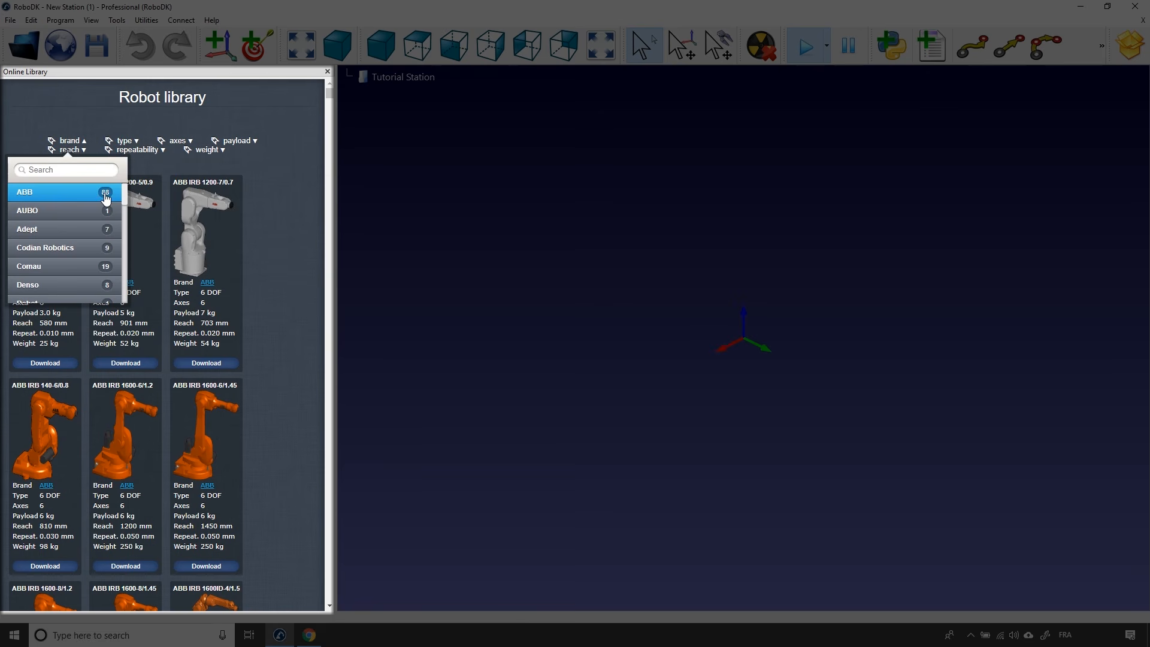
pyautogui.click(77, 198)
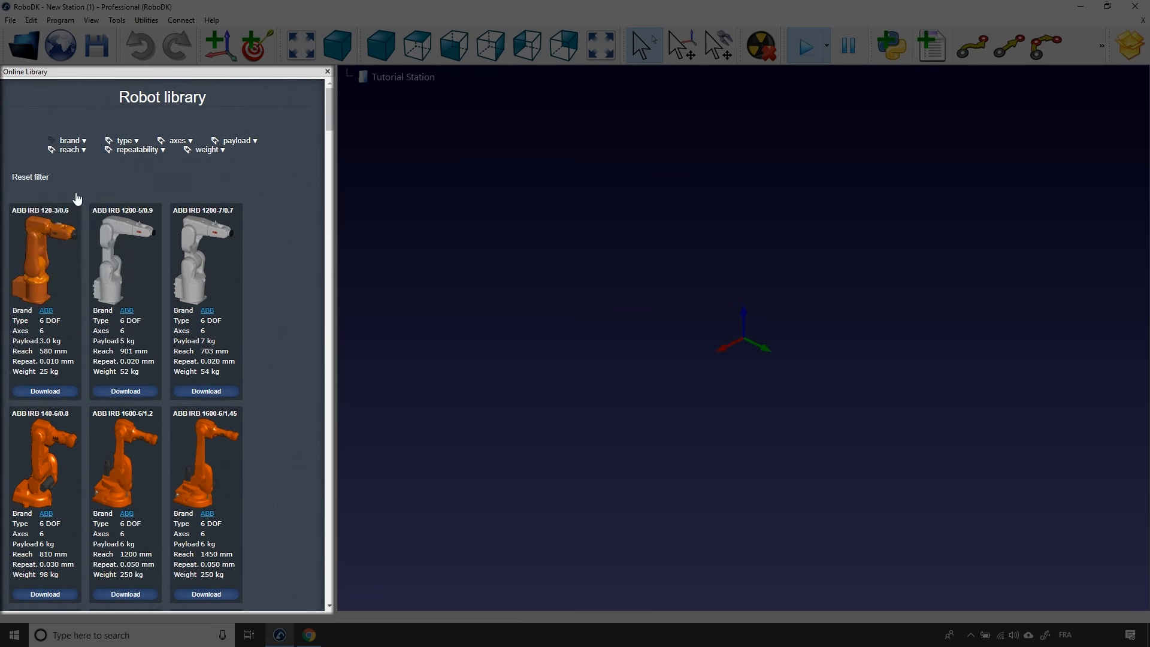
pyautogui.moveTo(331, 112)
pyautogui.mouseDown()
pyautogui.moveTo(332, 241)
pyautogui.moveTo(331, 108)
pyautogui.mouseUp()
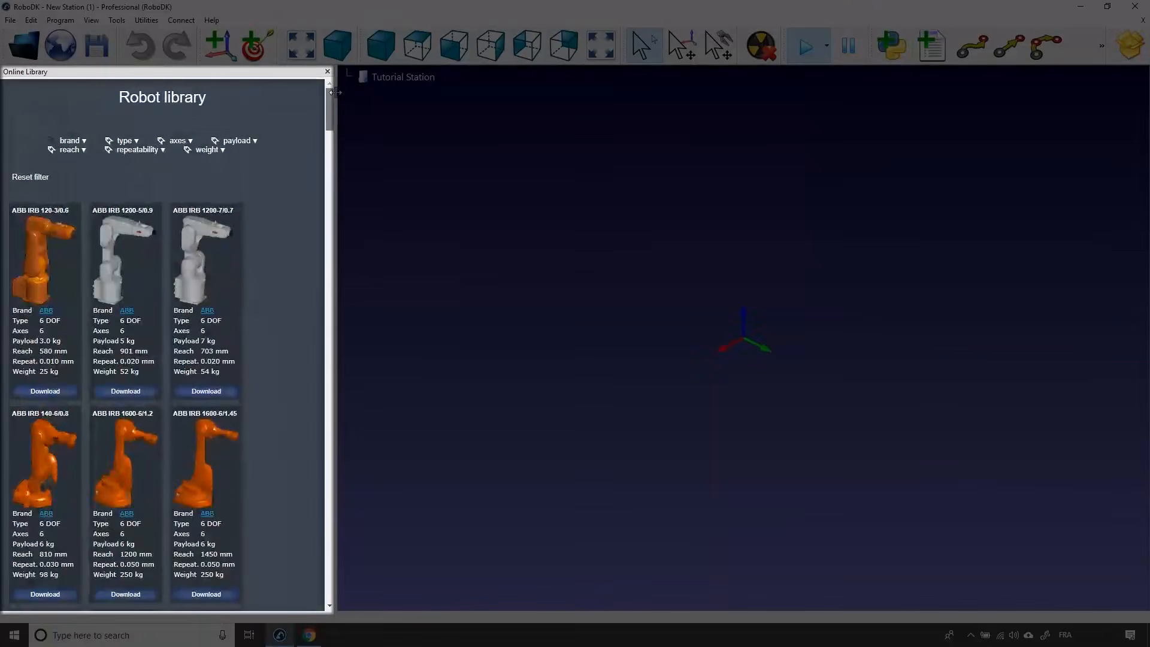
pyautogui.click(40, 176)
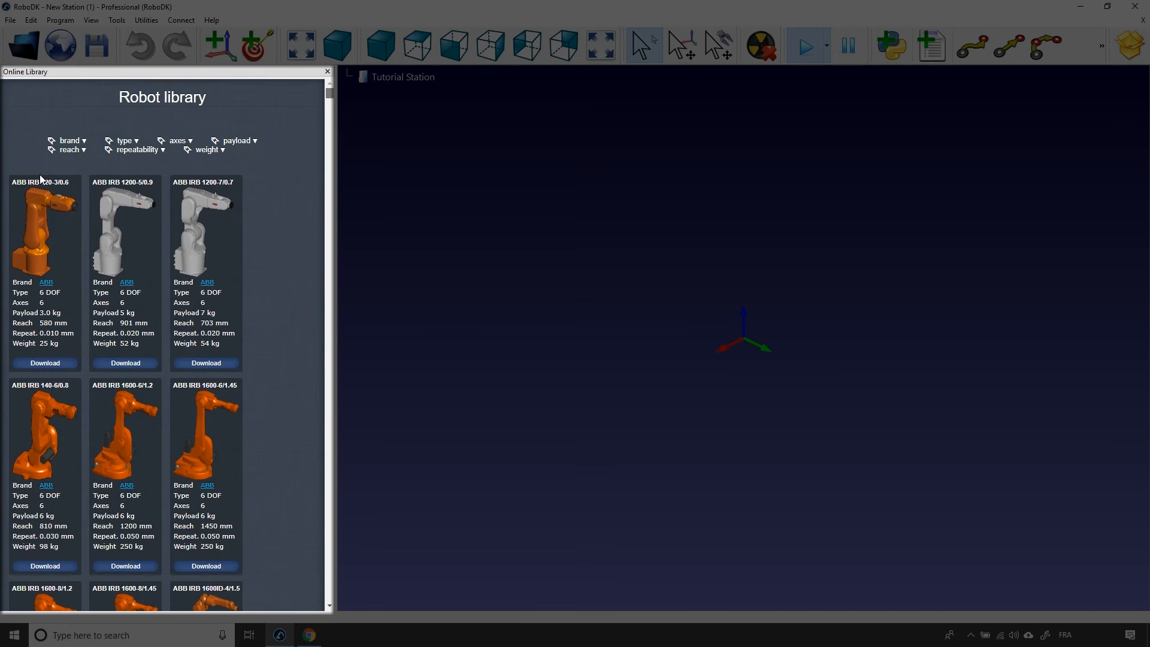
# Filter the robot library to show only Universal Robots models.
pyautogui.click(84, 141)
pyautogui.moveTo(124, 199); pyautogui.dragTo(123, 285)
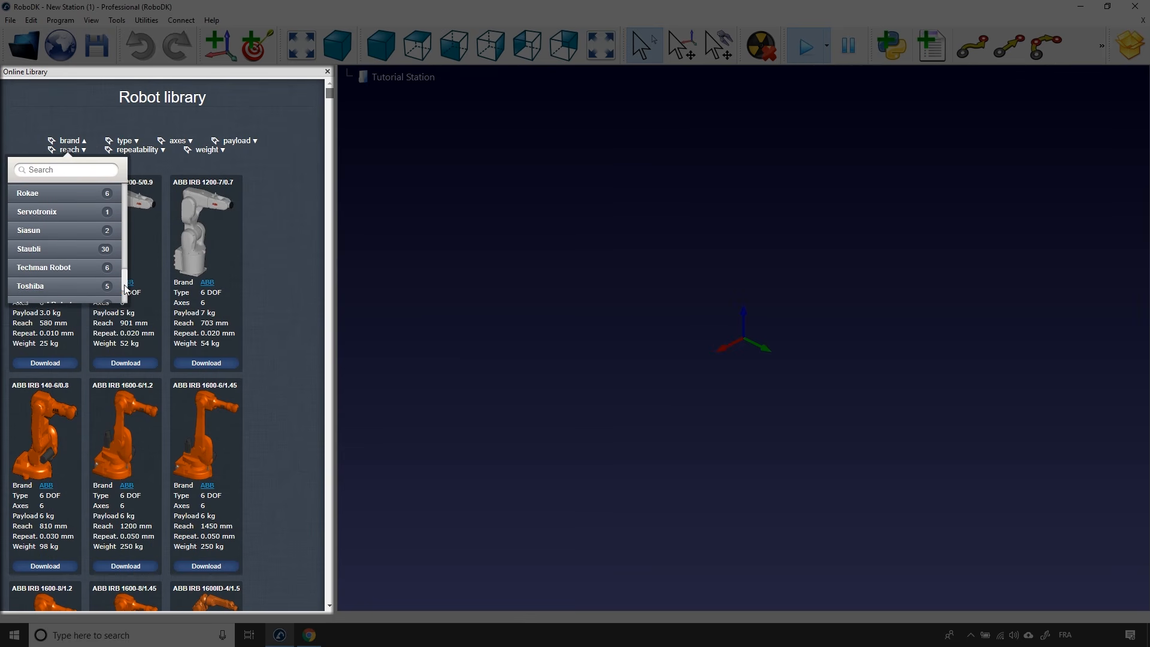
pyautogui.scroll(-1, 125, 289)
pyautogui.click(77, 277)
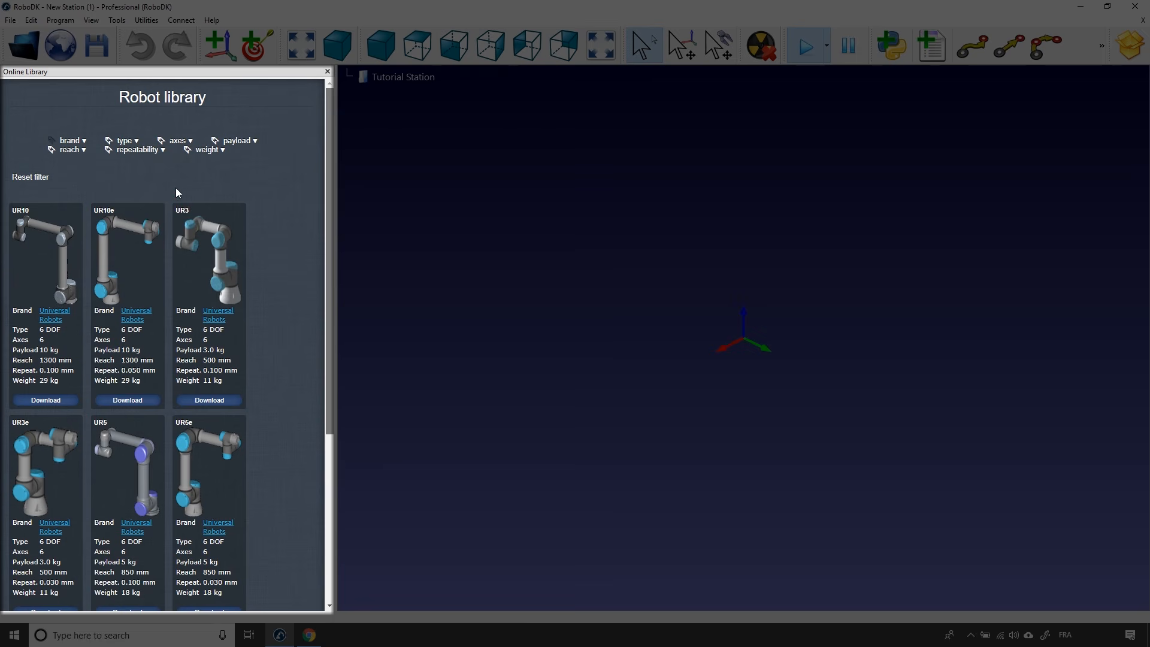
# Narrow the library to a 5 - 10 Kg payload and download the UR10e into the station, closing the library.
pyautogui.click(252, 142)
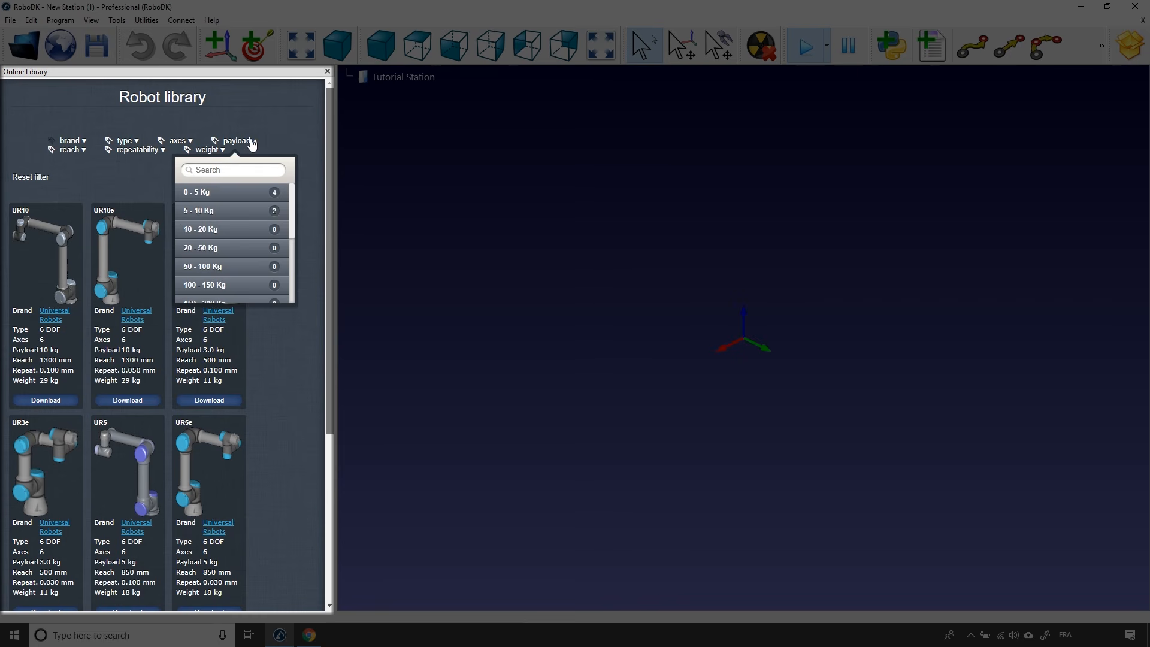
pyautogui.click(223, 214)
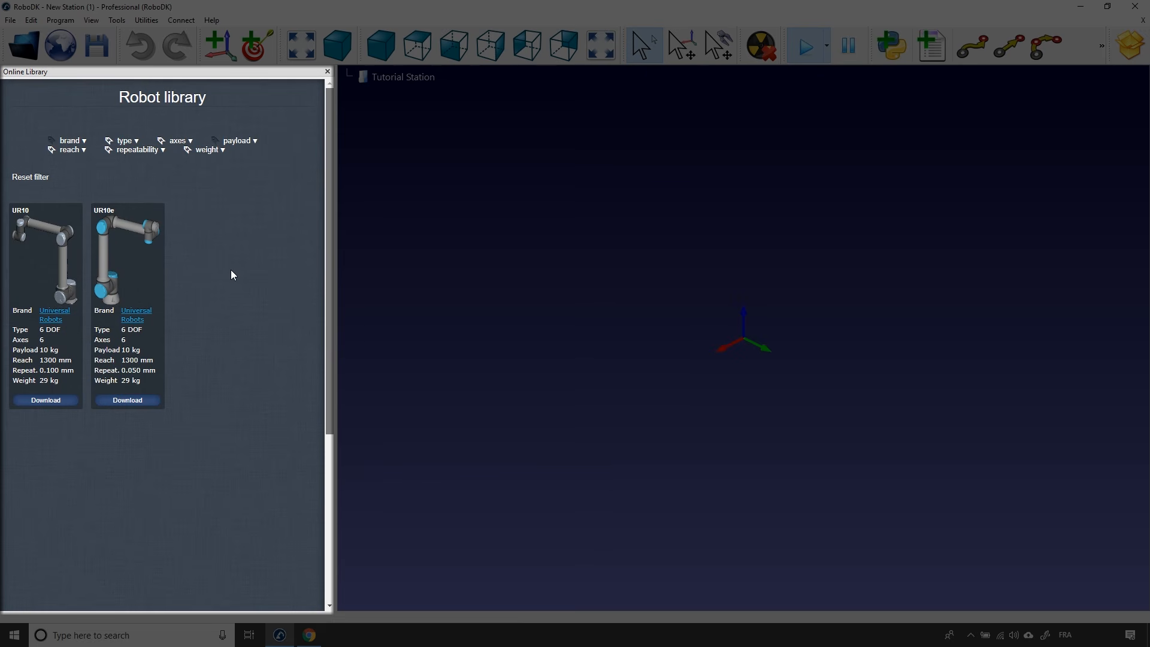
pyautogui.click(141, 400)
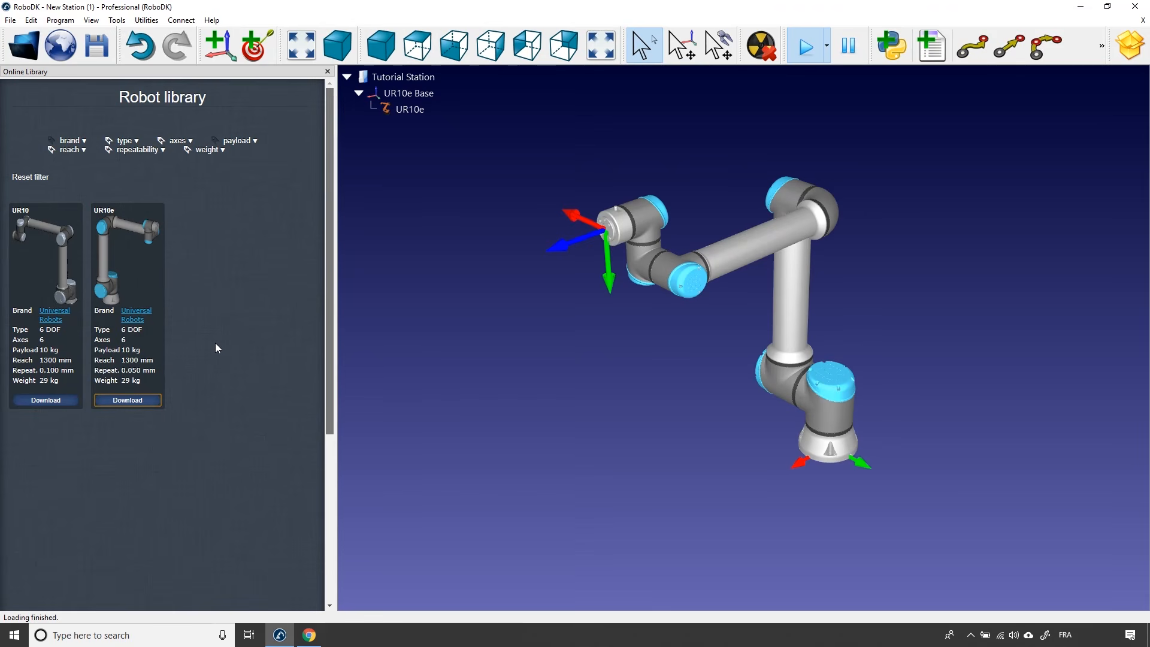
pyautogui.click(328, 72)
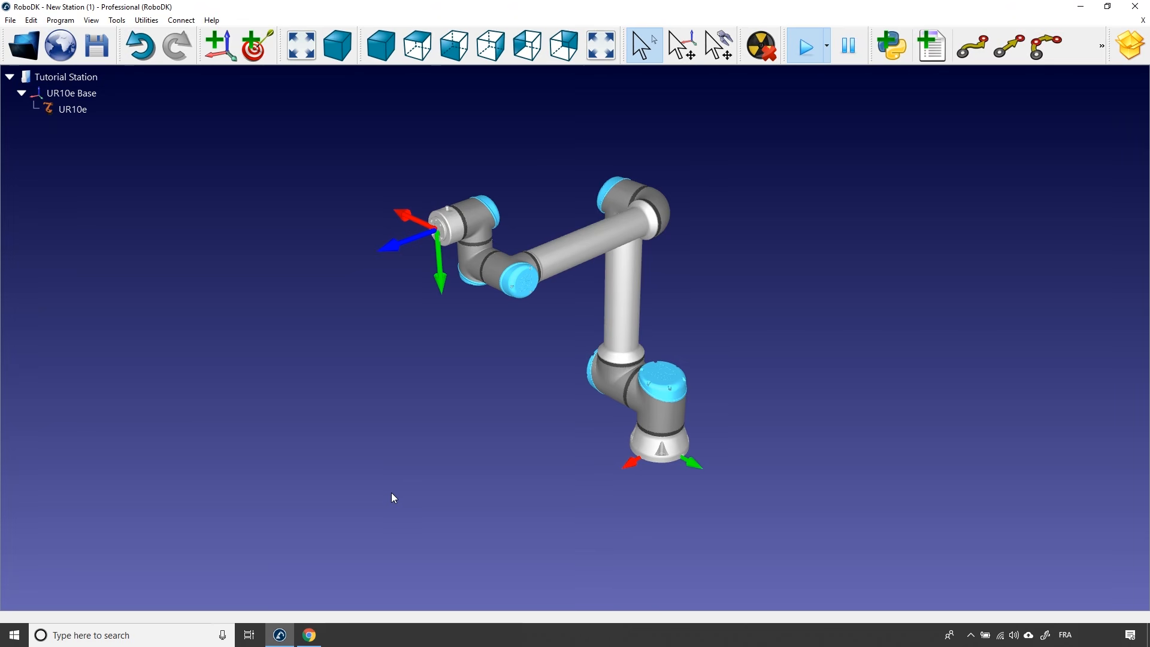
# Switch to Chrome and download the UR10e robot file from the RoboDK website's library, filtered by Universal Robots.
pyautogui.click(310, 638)
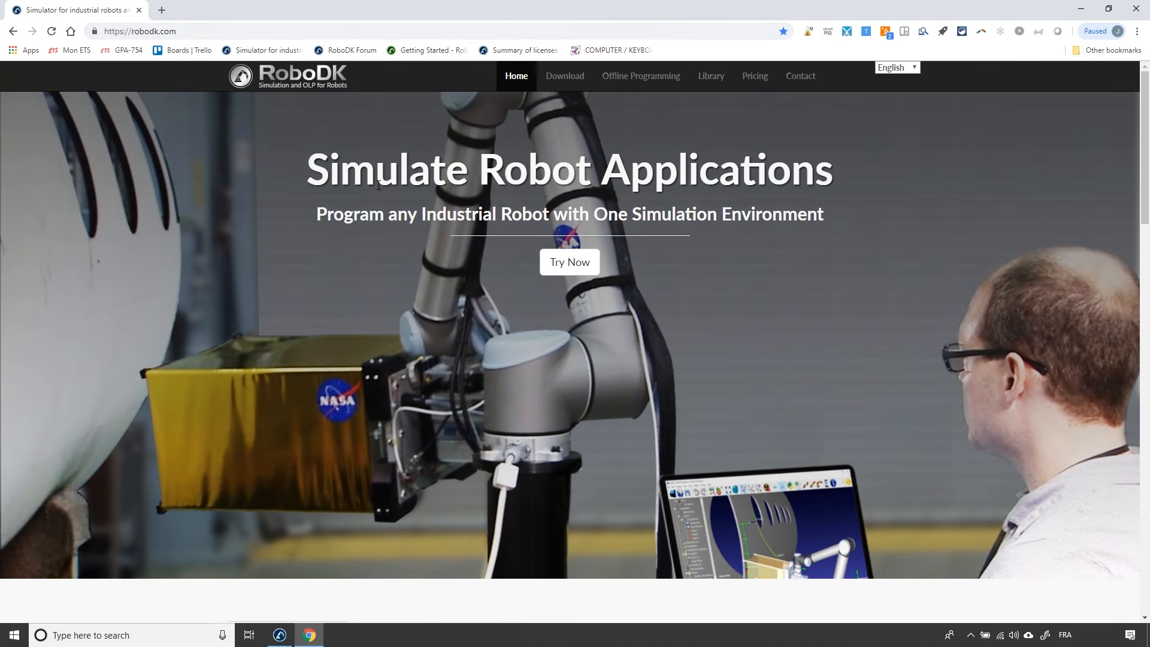
pyautogui.click(712, 77)
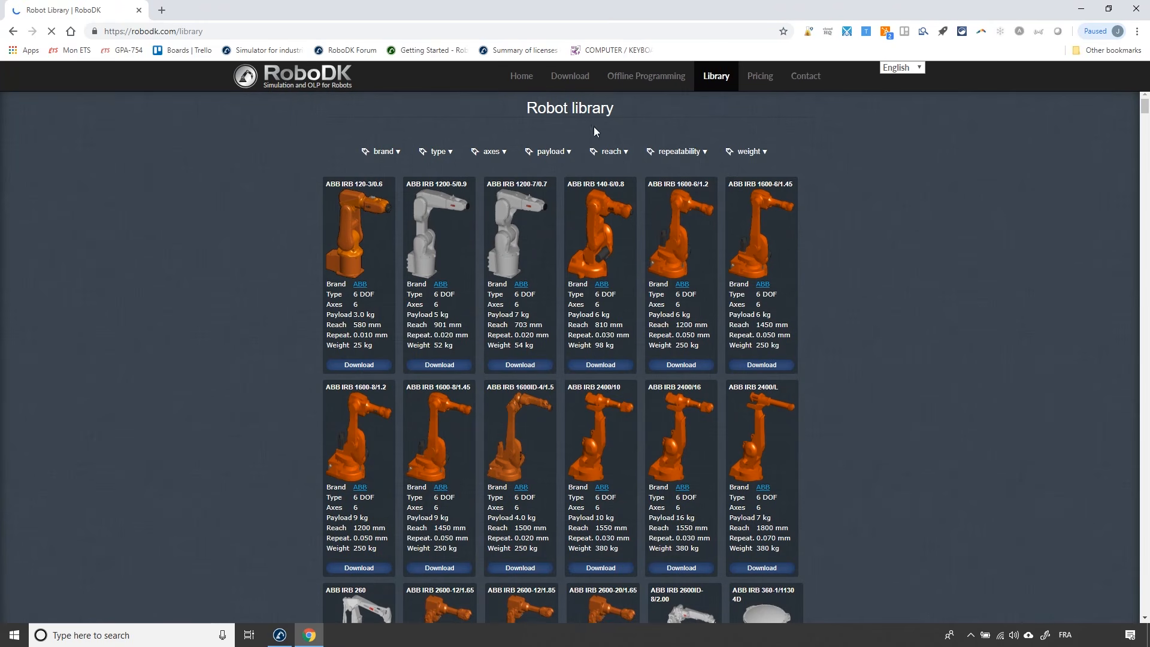
pyautogui.click(384, 151)
pyautogui.moveTo(436, 214); pyautogui.dragTo(440, 308)
pyautogui.click(383, 289)
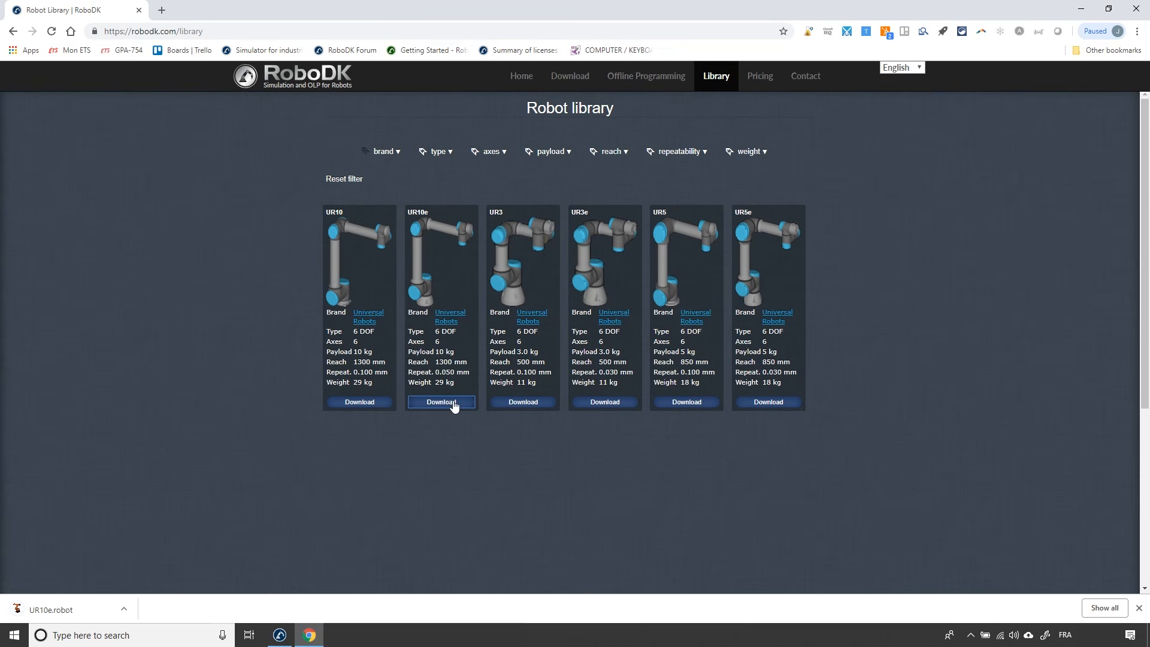
# Load the downloaded UR10e.robot file from the browser into the station, and delete this duplicate robot.
pyautogui.click(1107, 11)
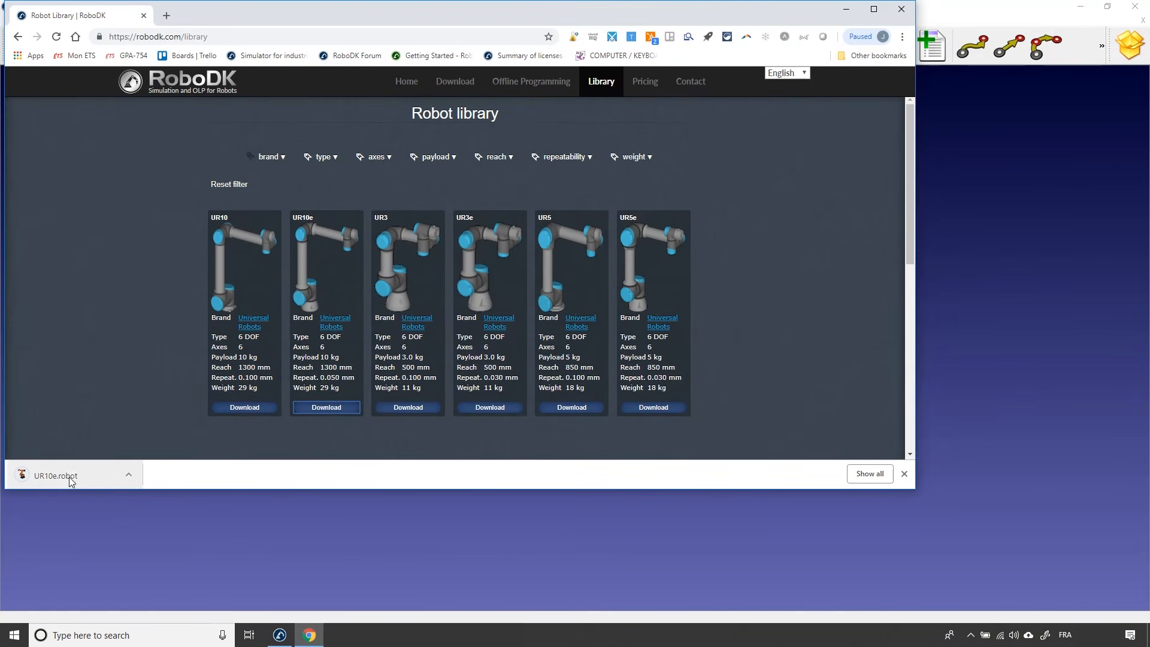
pyautogui.click(846, 9)
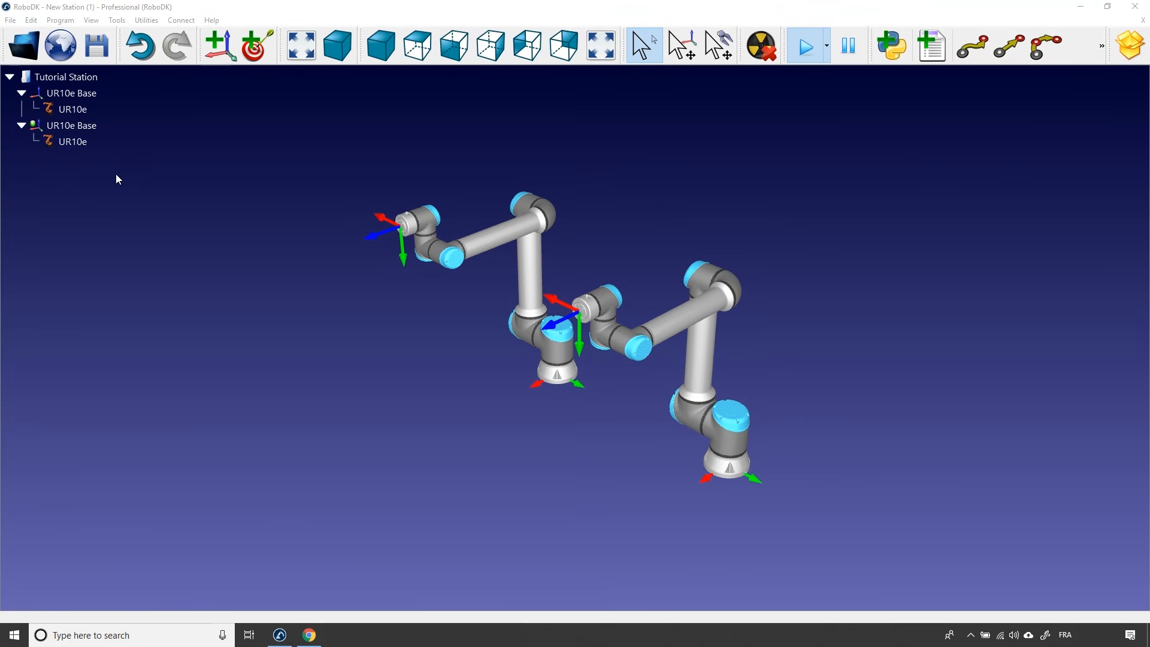
pyautogui.press('Delete')
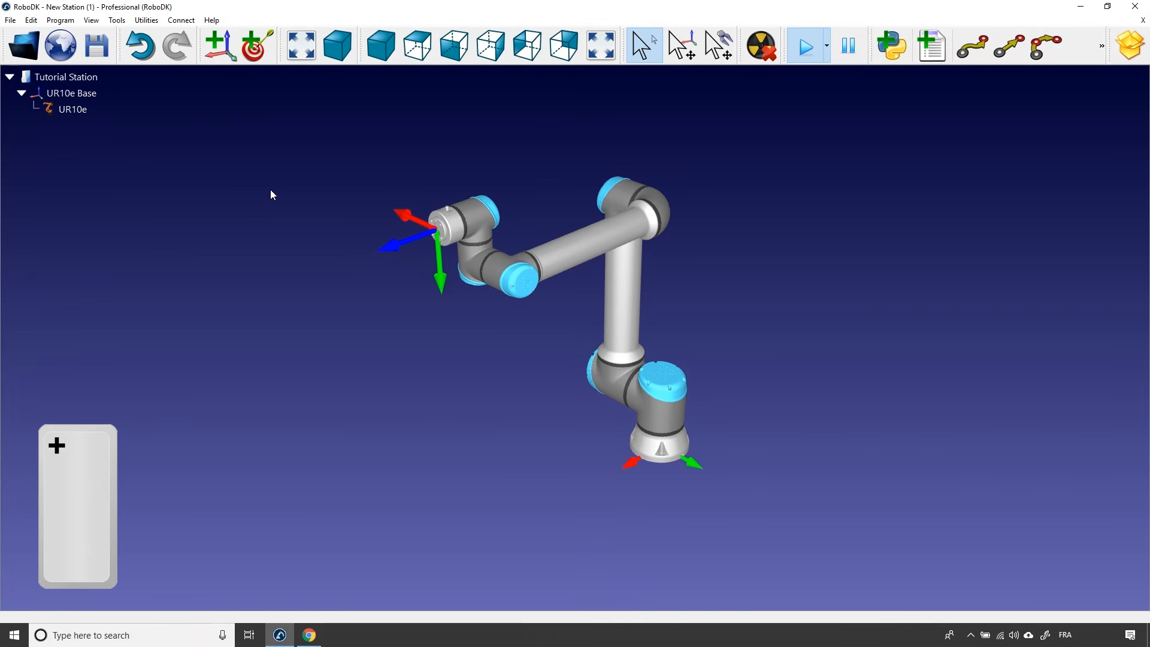
# Enlarge the displayed reference frame arrows by three increments, and shrink them back by three increments.
pyautogui.press('+')
pyautogui.press('+')
pyautogui.press('+')
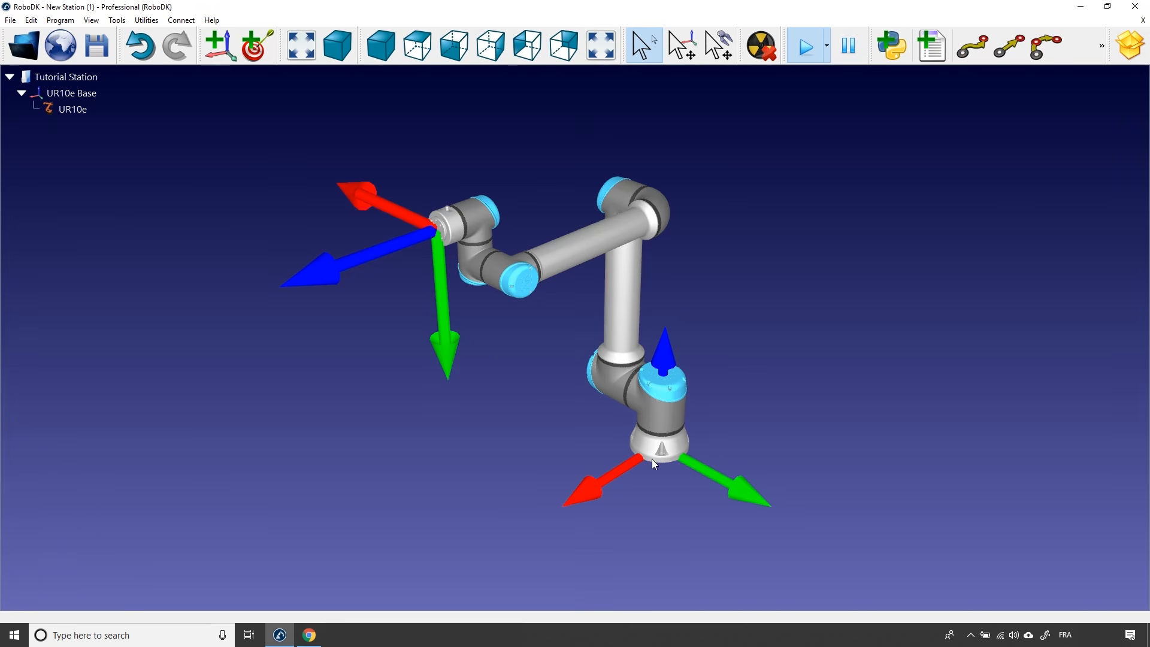
pyautogui.press('-')
pyautogui.press('-')
pyautogui.press('-')
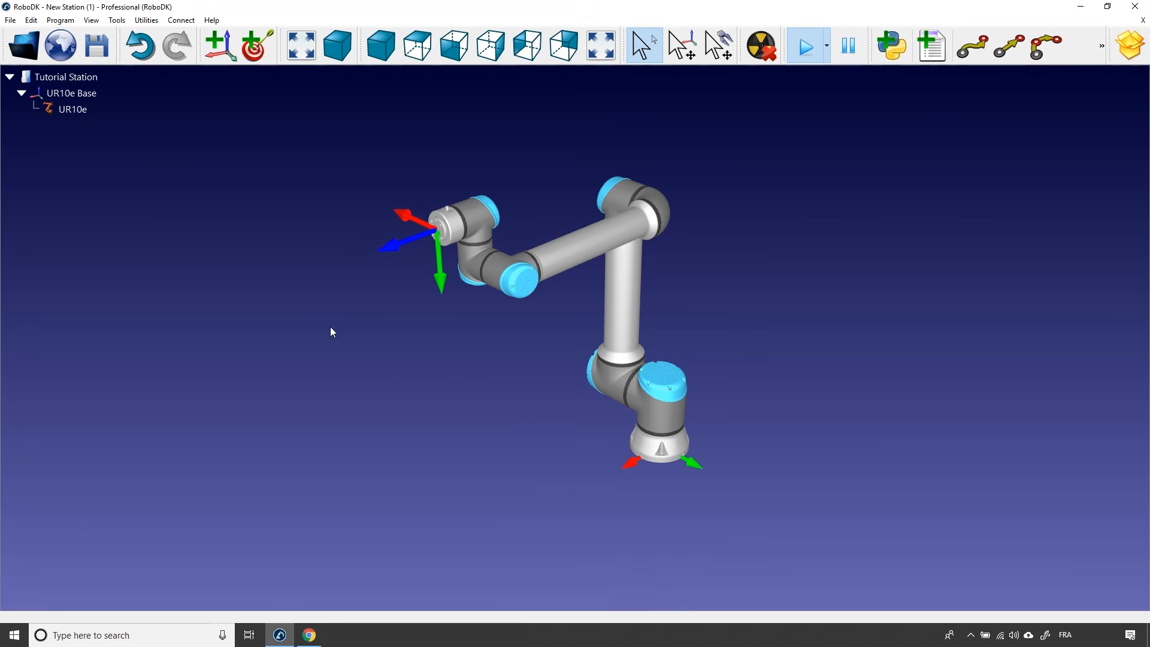
# Add a new reference frame to the station.
pyautogui.click(225, 54)
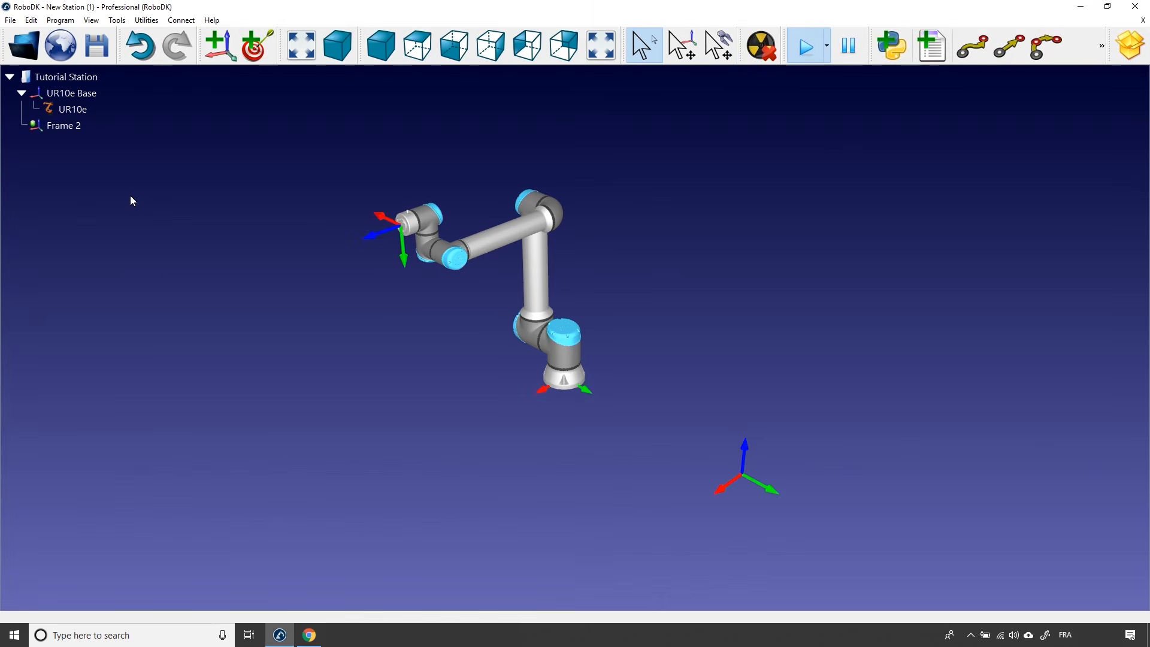
# Enable Display XYZ axes letters in the display options and move the Options dialog clear of the robot.
pyautogui.click(116, 21)
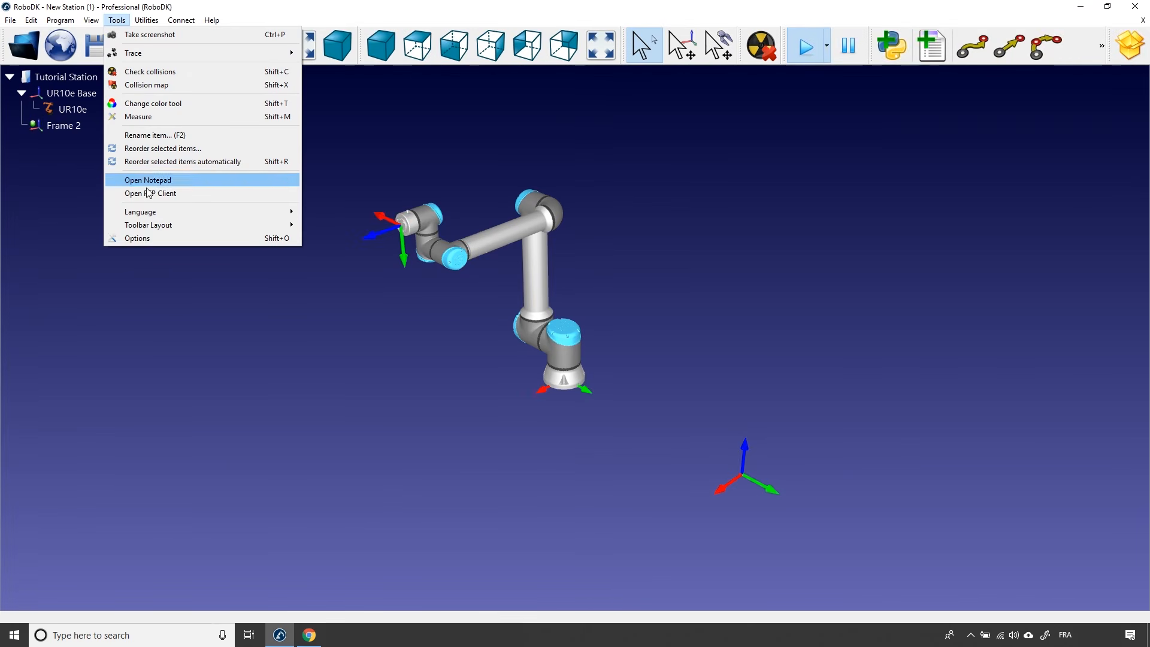
pyautogui.click(146, 238)
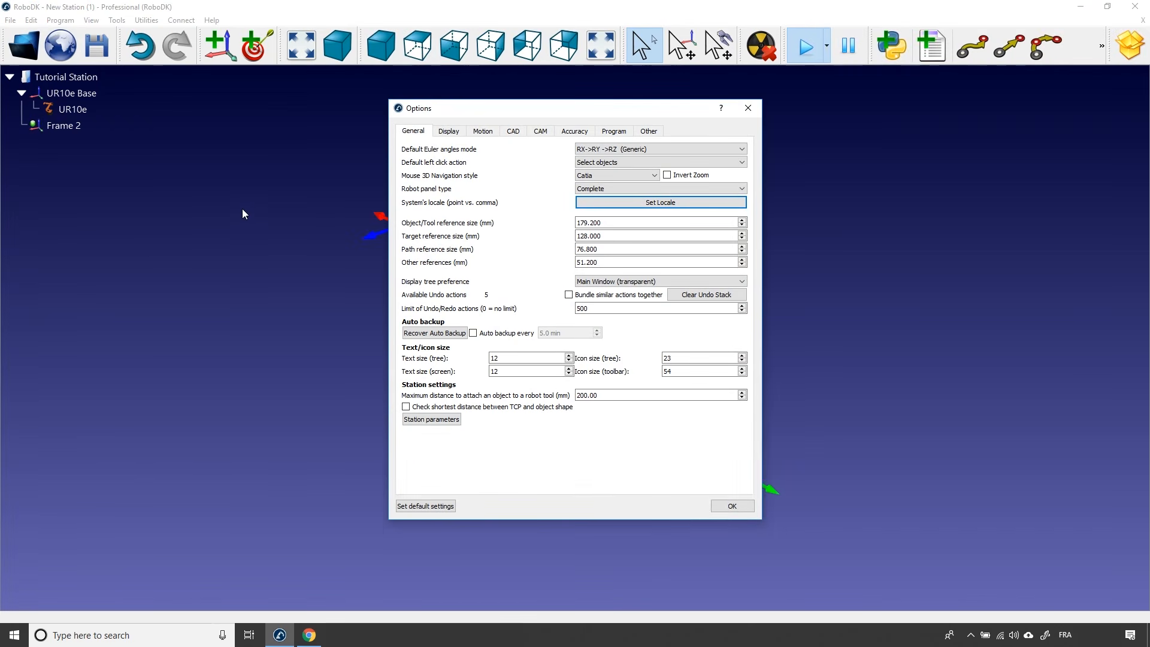
pyautogui.click(449, 132)
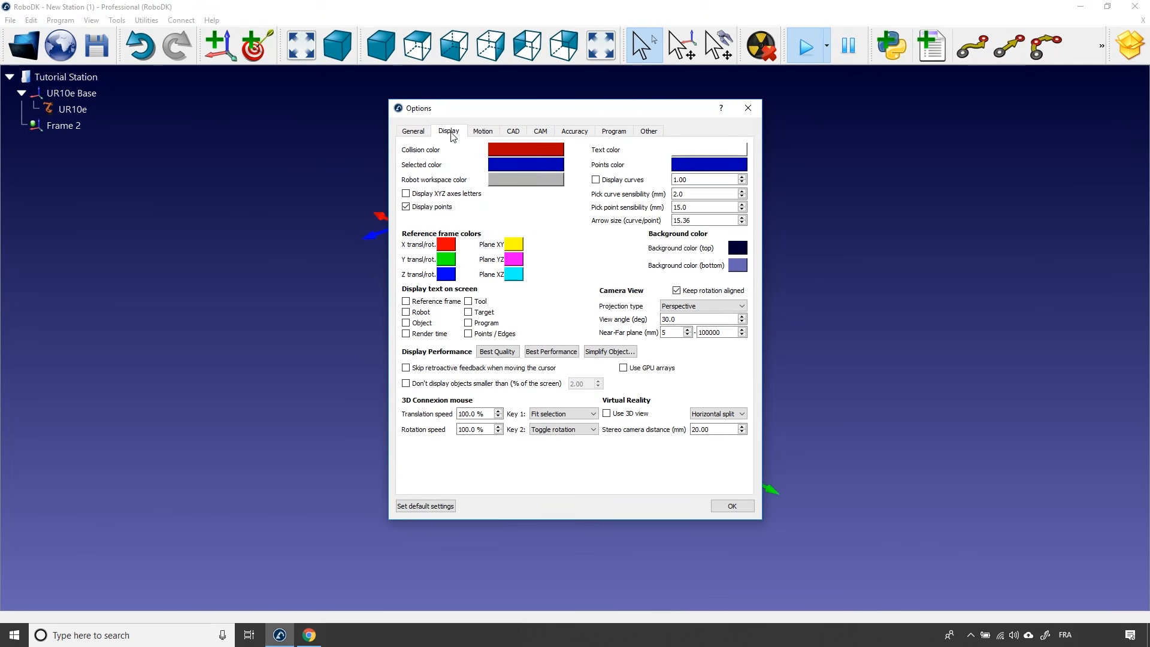
pyautogui.click(423, 195)
pyautogui.moveTo(491, 114); pyautogui.dragTo(897, 78)
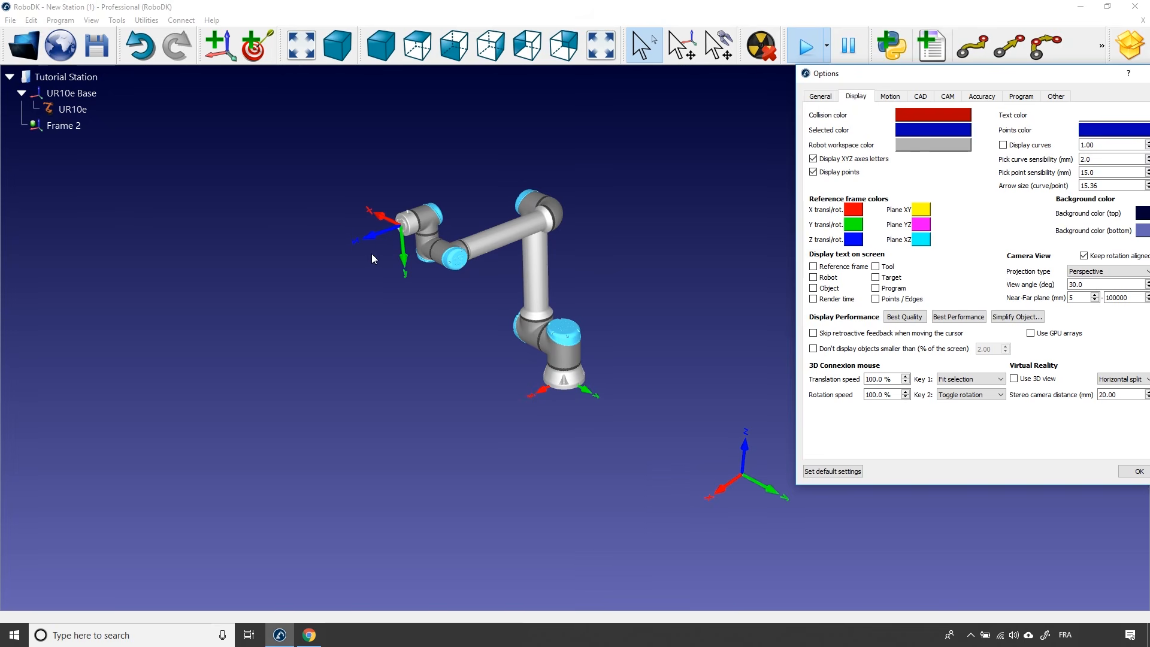
# Disable Display XYZ axes letters in the display options and close the Options dialog.
pyautogui.click(831, 159)
pyautogui.moveTo(1147, 78); pyautogui.dragTo(930, 94)
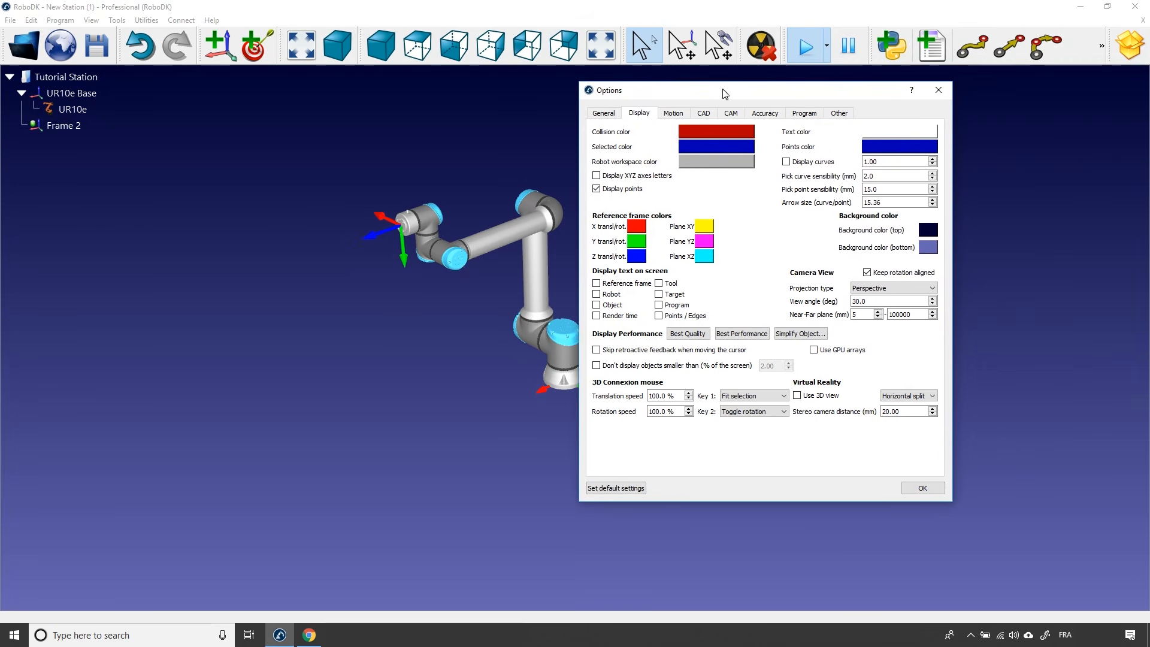
pyautogui.click(936, 90)
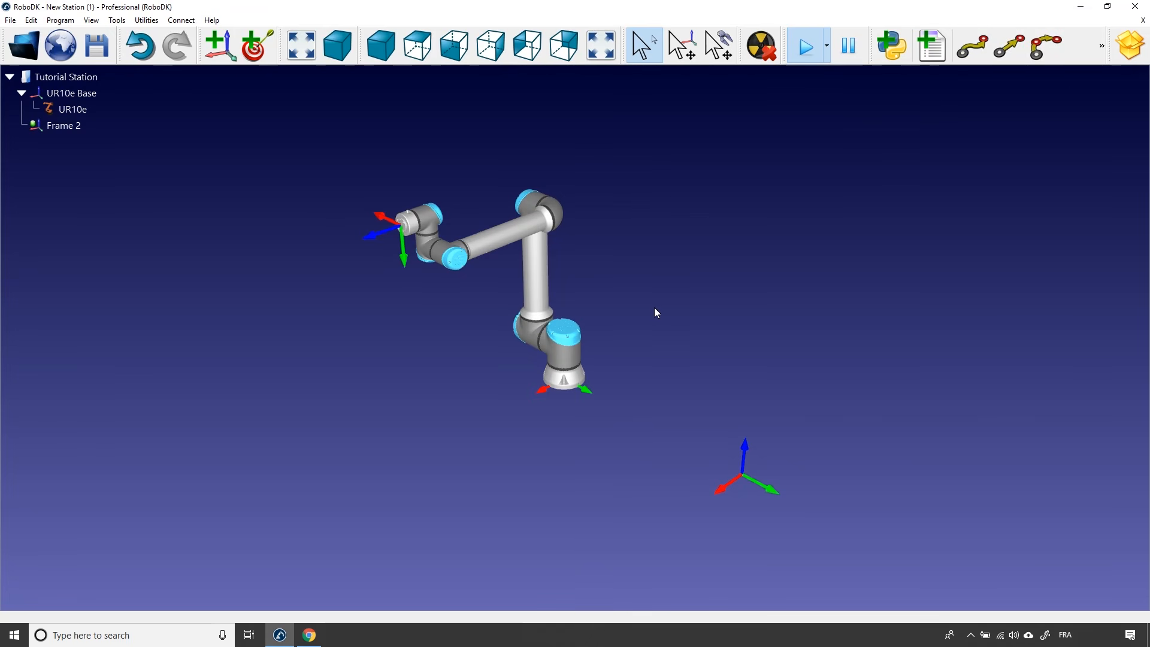
# Toggle the on-screen text labels in the 3D view on and back off several times.
pyautogui.press('/')
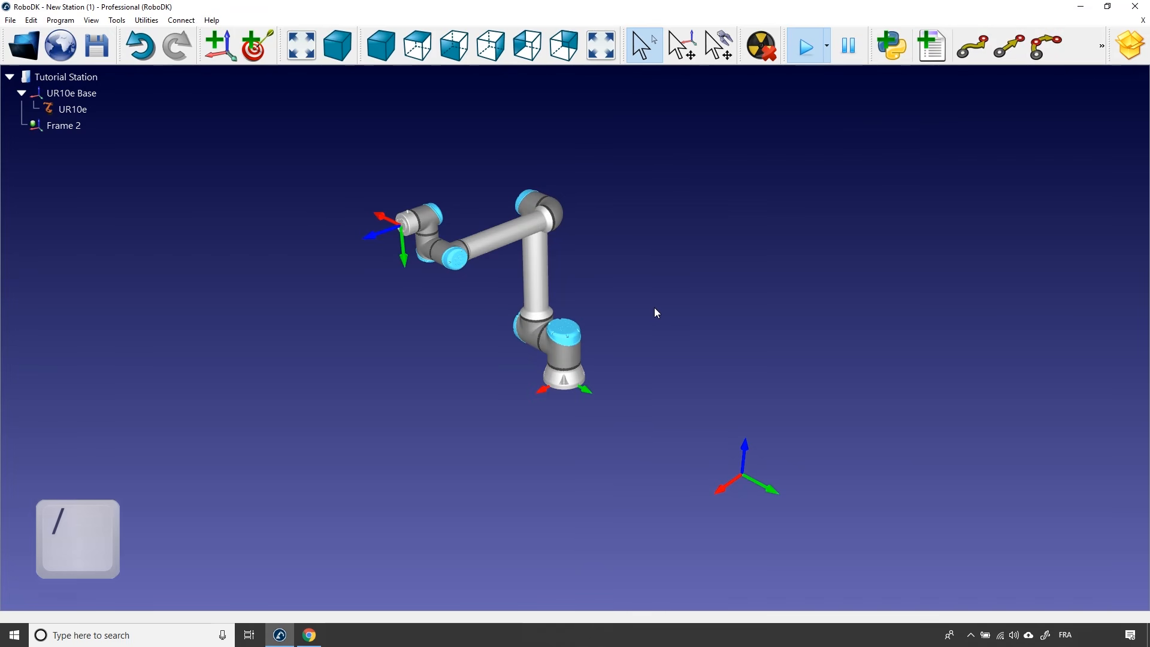
pyautogui.press('/')
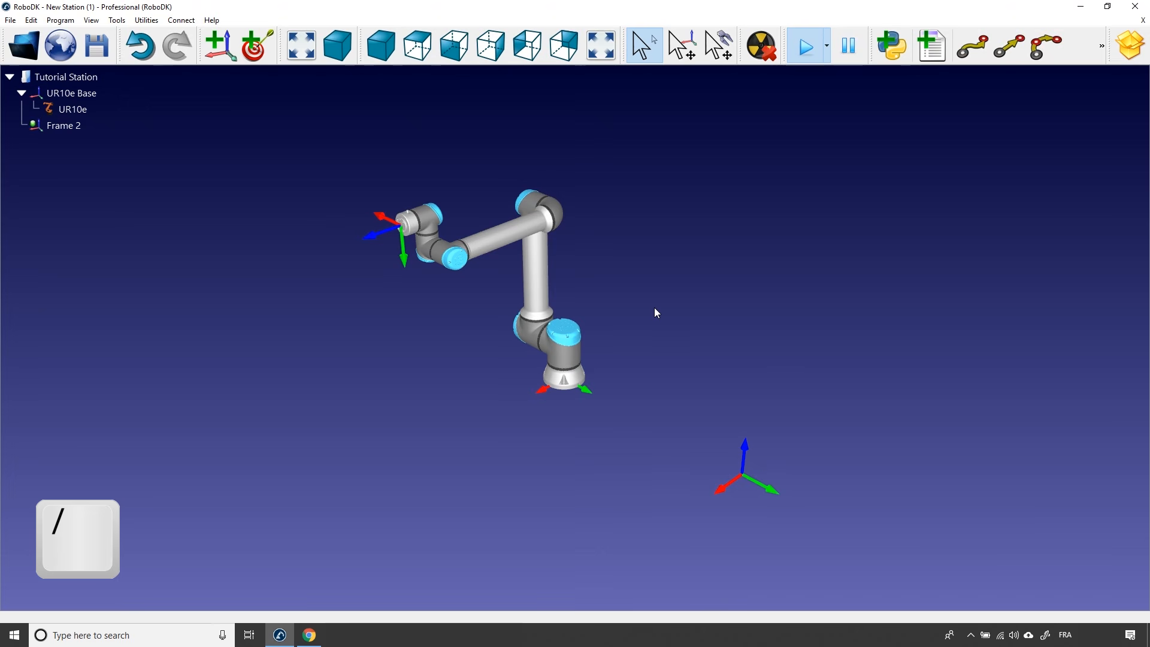
pyautogui.press('/')
pyautogui.press('/')
pyautogui.press('/')
pyautogui.press('/')
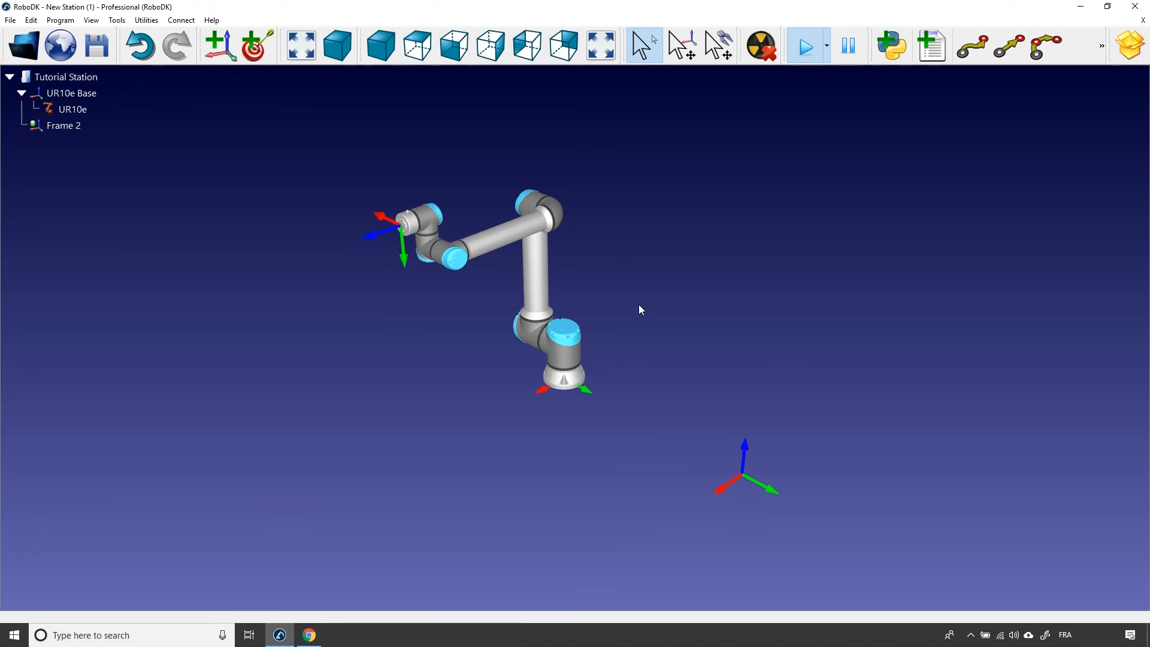
# Move Frame 2 freehand in its XY plane towards the robot base, to about X 437 mm, Y -35 mm.
pyautogui.press('alt')
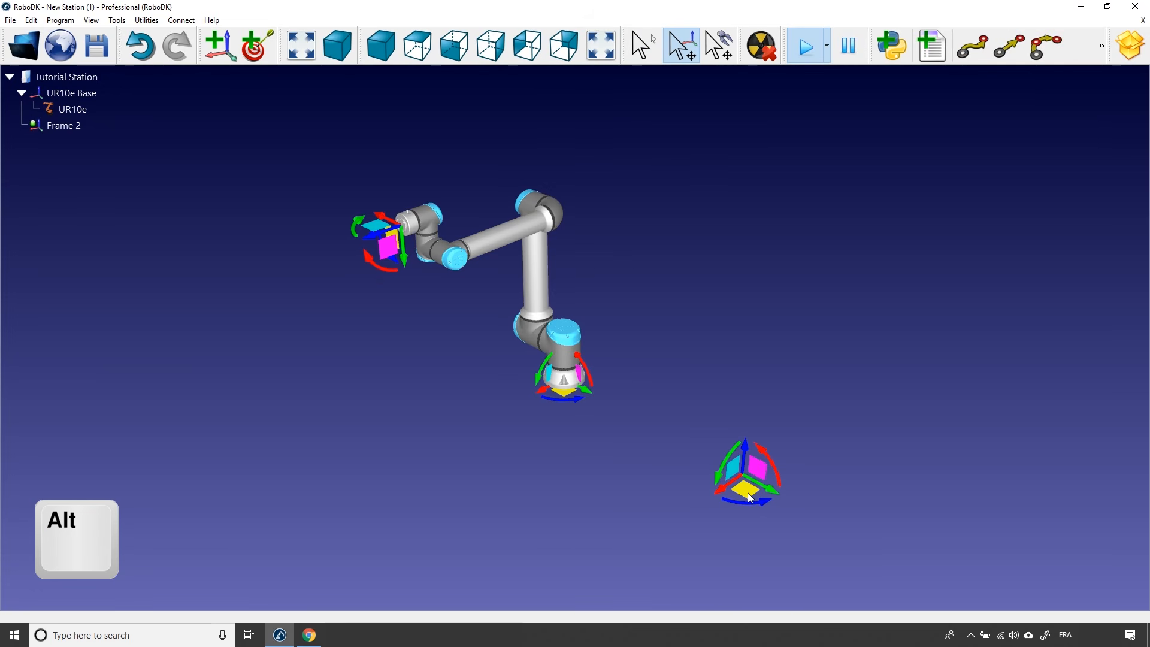
pyautogui.keyDown('alt'); pyautogui.moveTo(747, 493); pyautogui.dragTo(488, 435); pyautogui.keyUp('alt')
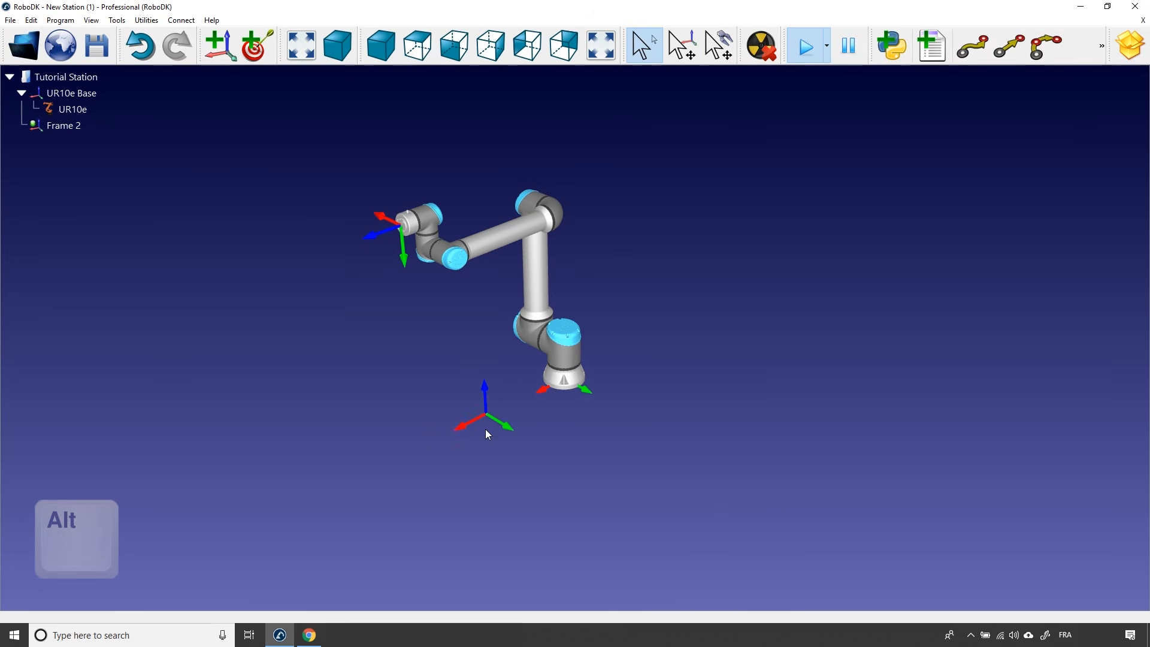
# Set Frame 2's position relative to the Tutorial Station to X 600 mm and Y 0 mm, and close its details.
pyautogui.doubleClick(59, 128)
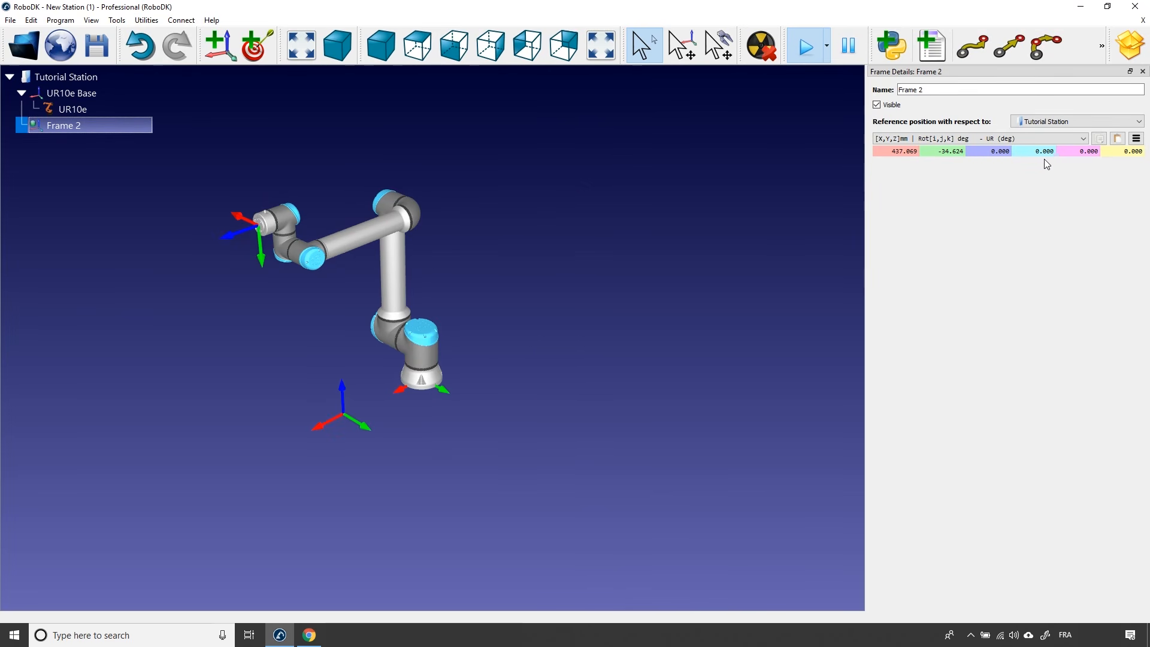
pyautogui.doubleClick(905, 151)
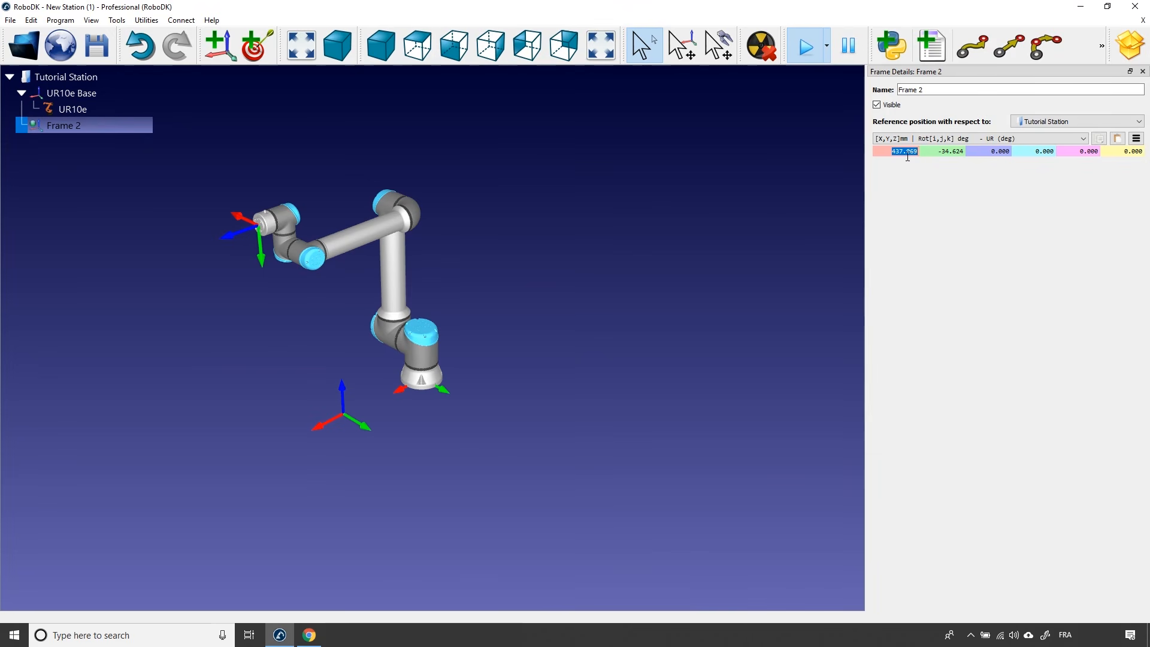
pyautogui.scroll(1, 899, 154)
pyautogui.write('600')
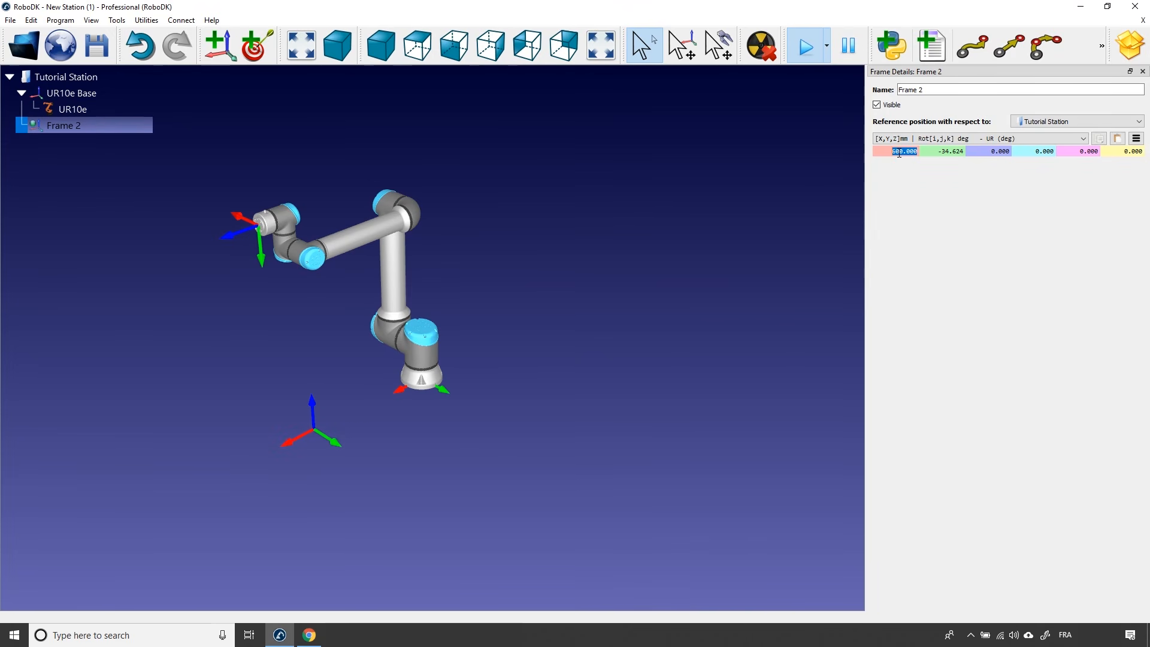
pyautogui.press('Tab')
pyautogui.write('0')
pyautogui.press('Tab')
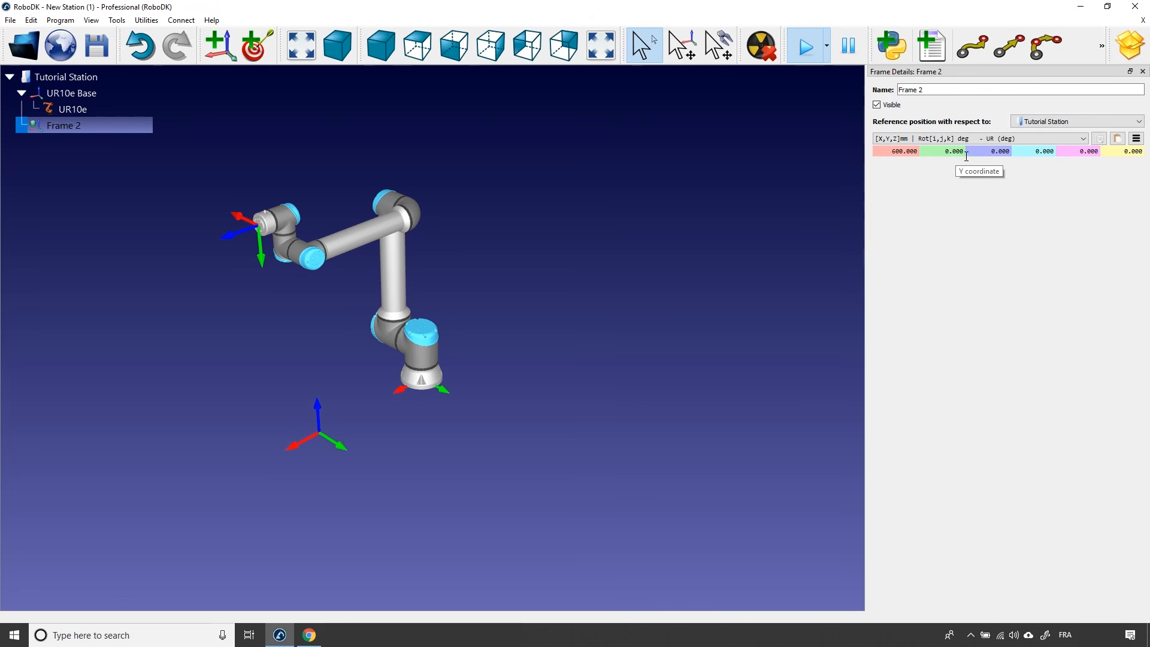
pyautogui.click(1142, 72)
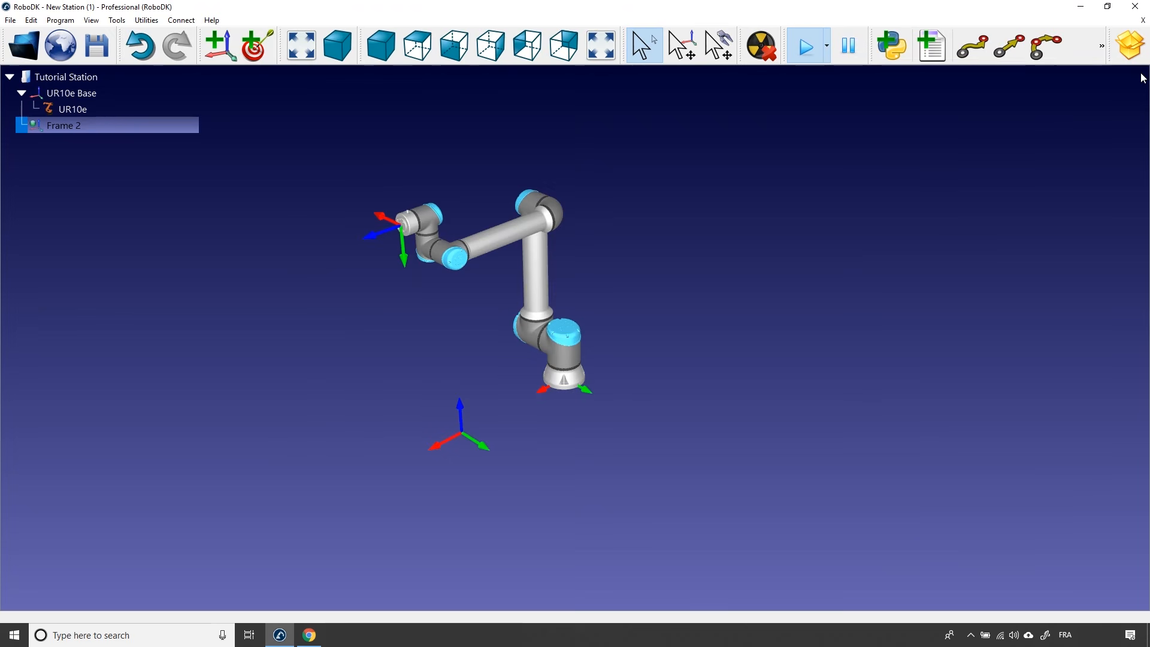